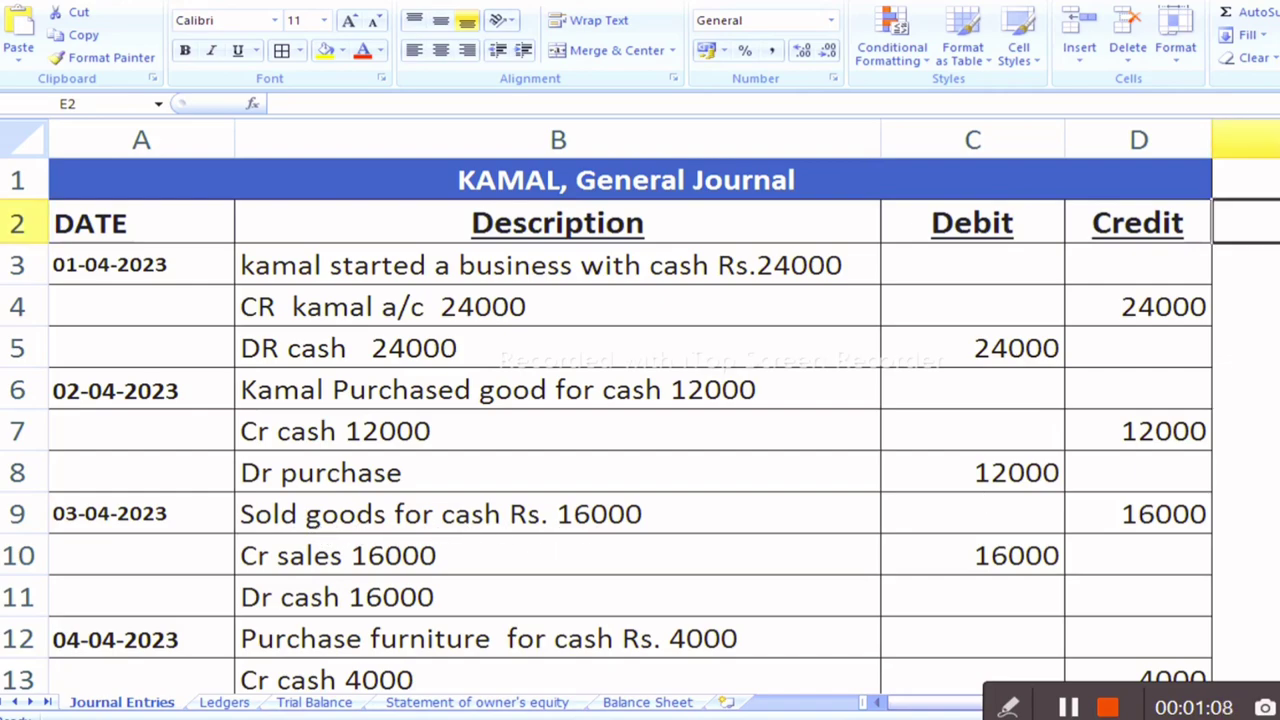
Step: Scroll down the Journal Entries sheet through the remaining entries to the last one
{"action": "scroll", "coordinate": [1114, 397], "scroll_direction": "down", "scroll_amount": 2}
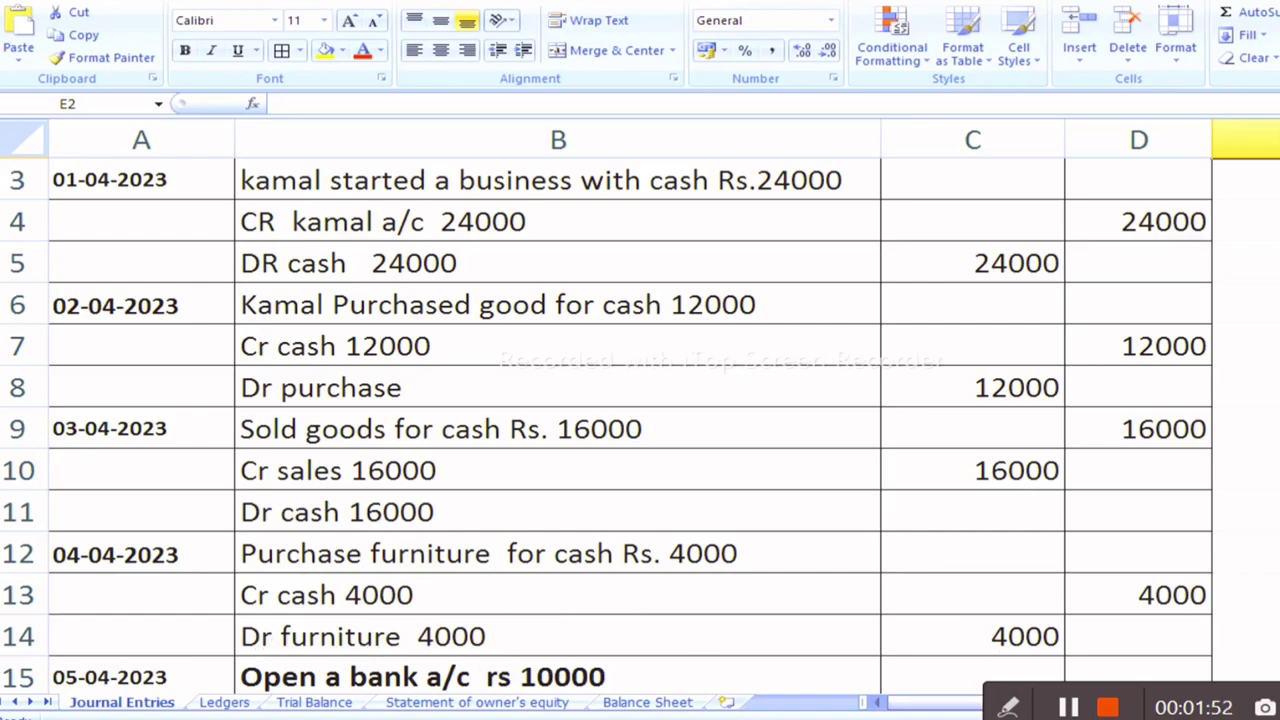
{"action": "scroll", "coordinate": [640, 437], "scroll_direction": "down", "scroll_amount": 1}
{"action": "scroll", "coordinate": [640, 437], "scroll_direction": "down", "scroll_amount": 1}
{"action": "scroll", "coordinate": [640, 437], "scroll_direction": "down", "scroll_amount": 1}
{"action": "scroll", "coordinate": [640, 437], "scroll_direction": "down", "scroll_amount": 1}
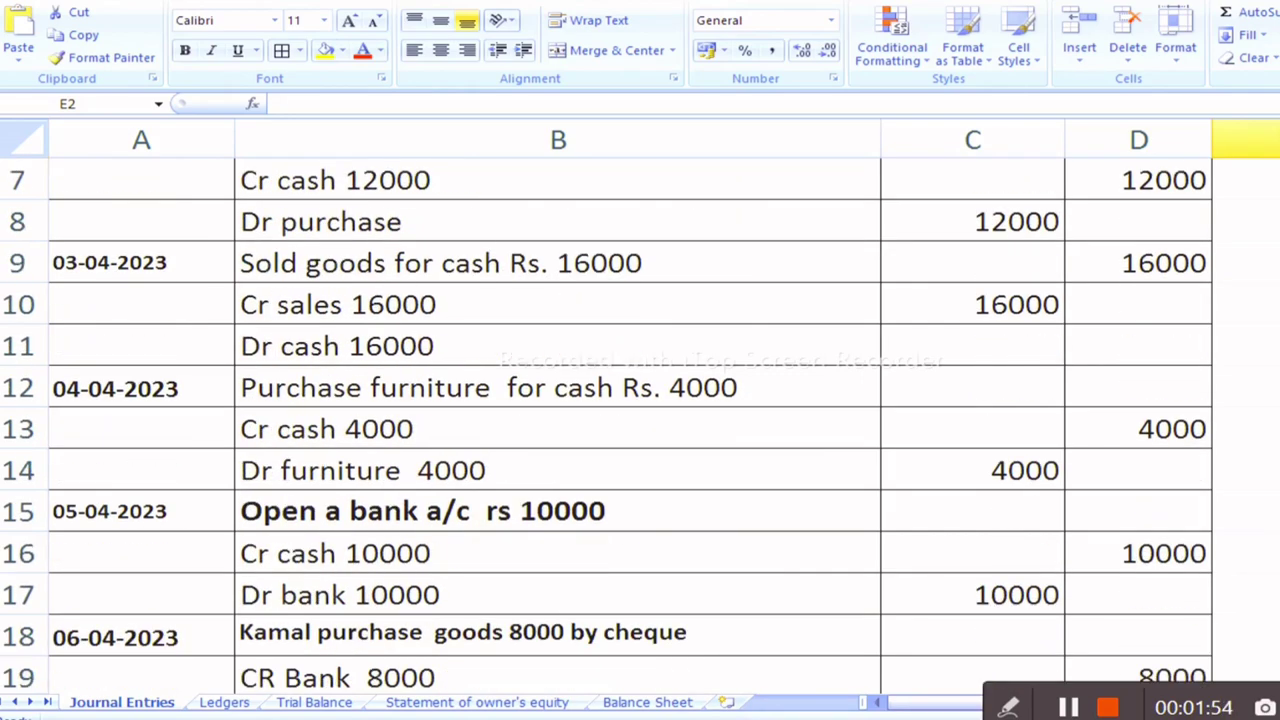
{"action": "scroll", "coordinate": [437, 520], "scroll_direction": "down", "scroll_amount": 1}
{"action": "scroll", "coordinate": [437, 520], "scroll_direction": "down", "scroll_amount": 1}
{"action": "scroll", "coordinate": [437, 520], "scroll_direction": "down", "scroll_amount": 1}
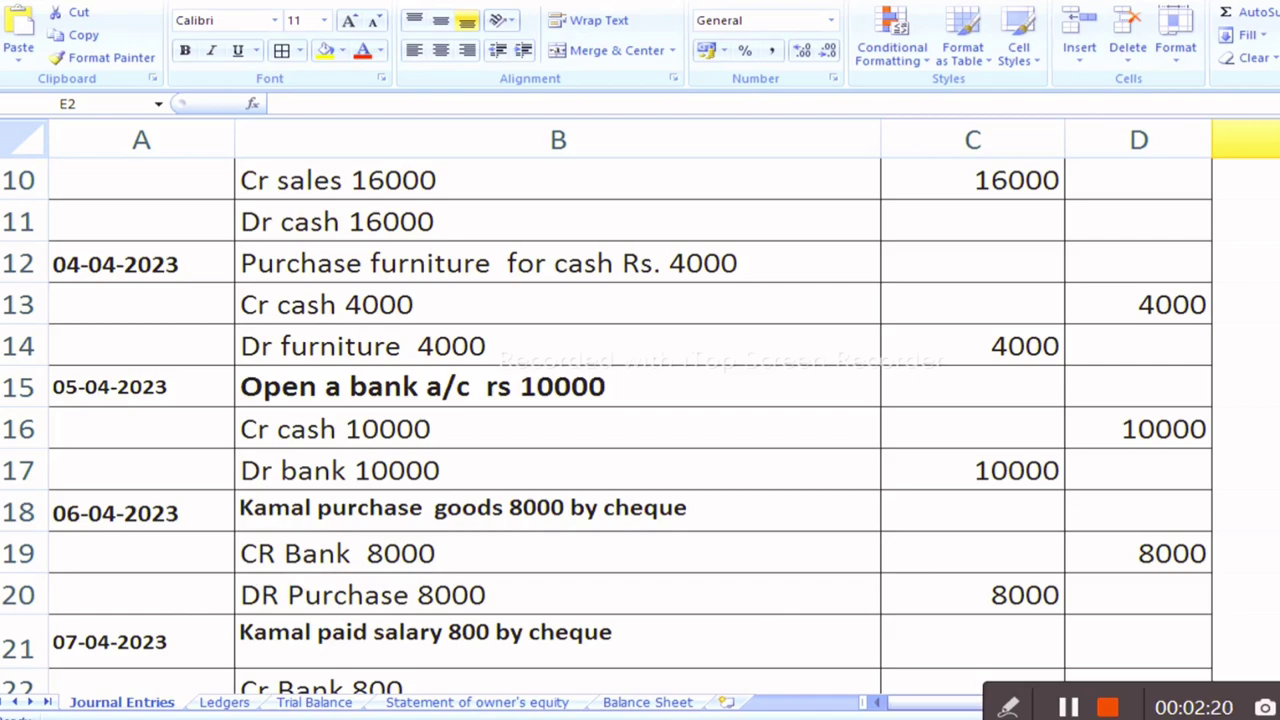
{"action": "scroll", "coordinate": [300, 580], "scroll_direction": "down", "scroll_amount": 1}
{"action": "scroll", "coordinate": [300, 580], "scroll_direction": "down", "scroll_amount": 1}
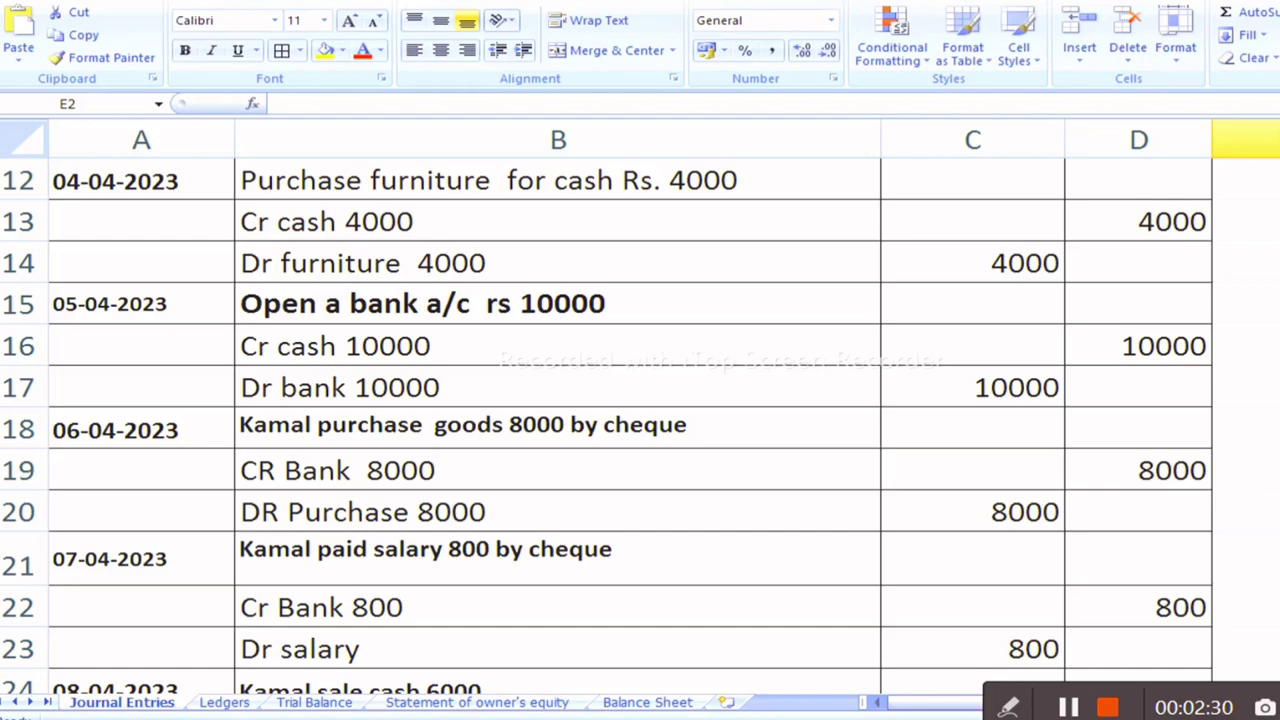
{"action": "scroll", "coordinate": [600, 420], "scroll_direction": "down", "scroll_amount": 1}
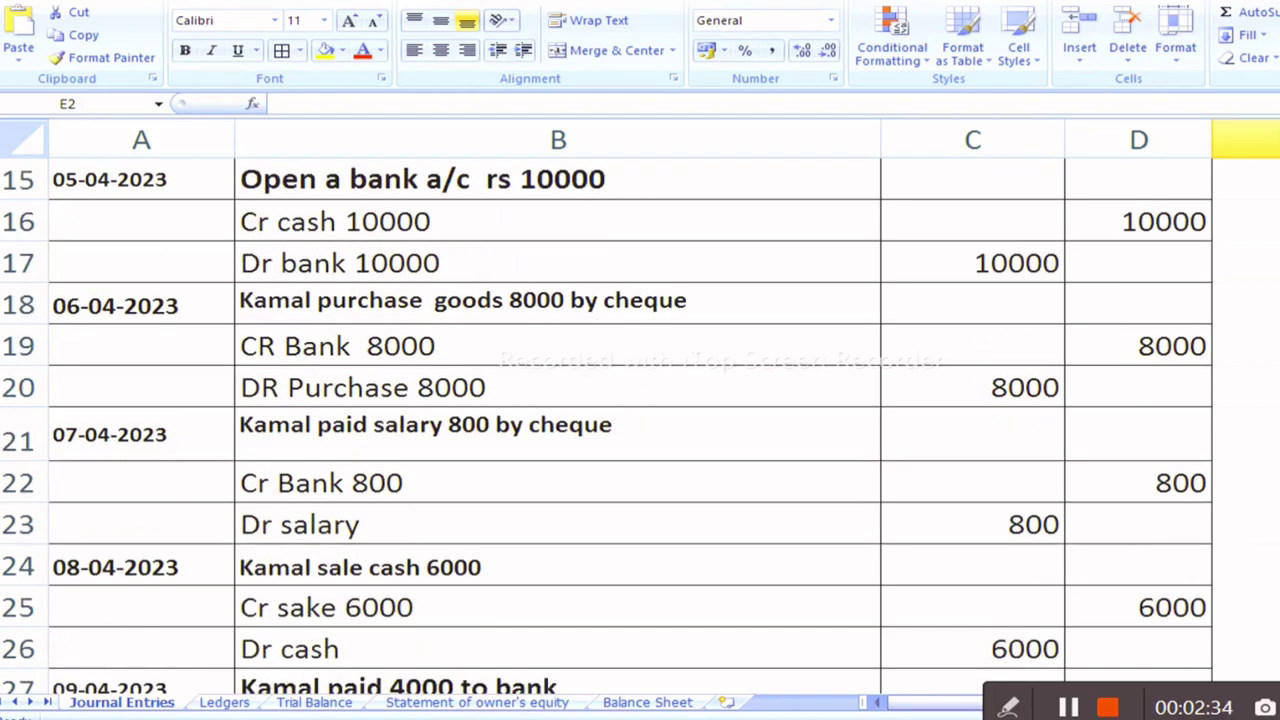
{"action": "scroll", "coordinate": [600, 430], "scroll_direction": "down", "scroll_amount": 1}
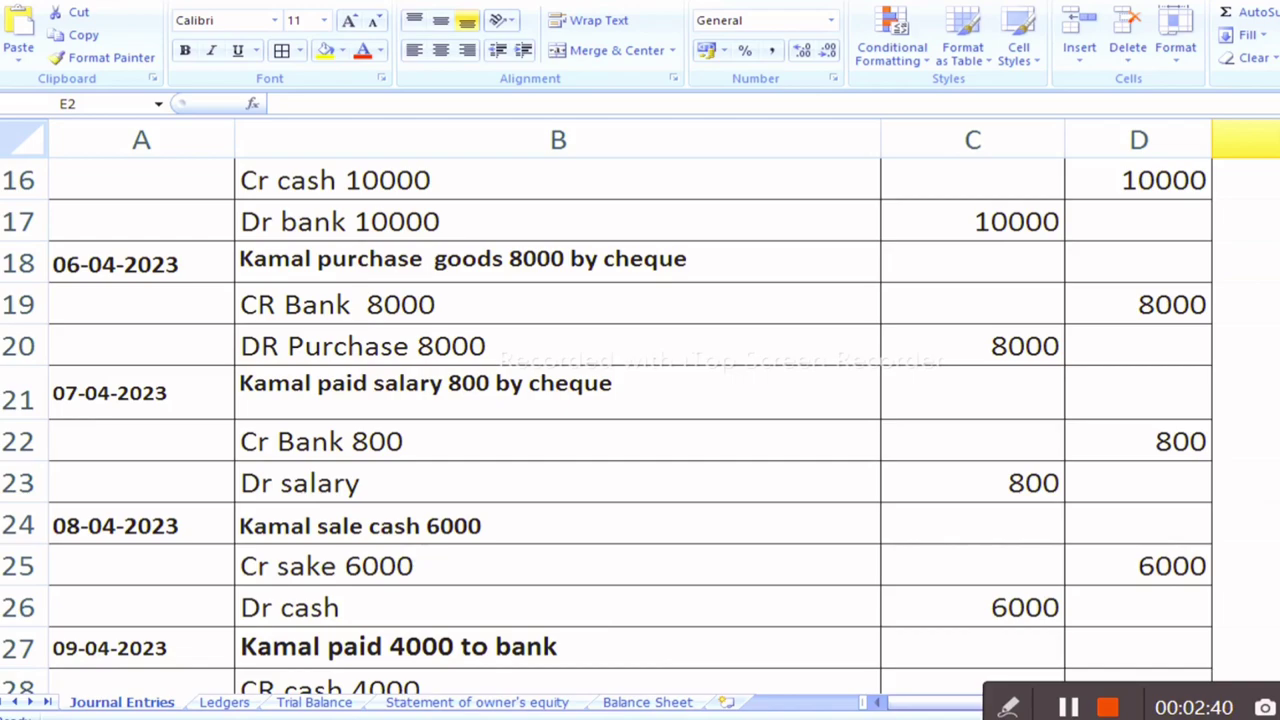
{"action": "scroll", "coordinate": [606, 432], "scroll_direction": "down", "scroll_amount": 3}
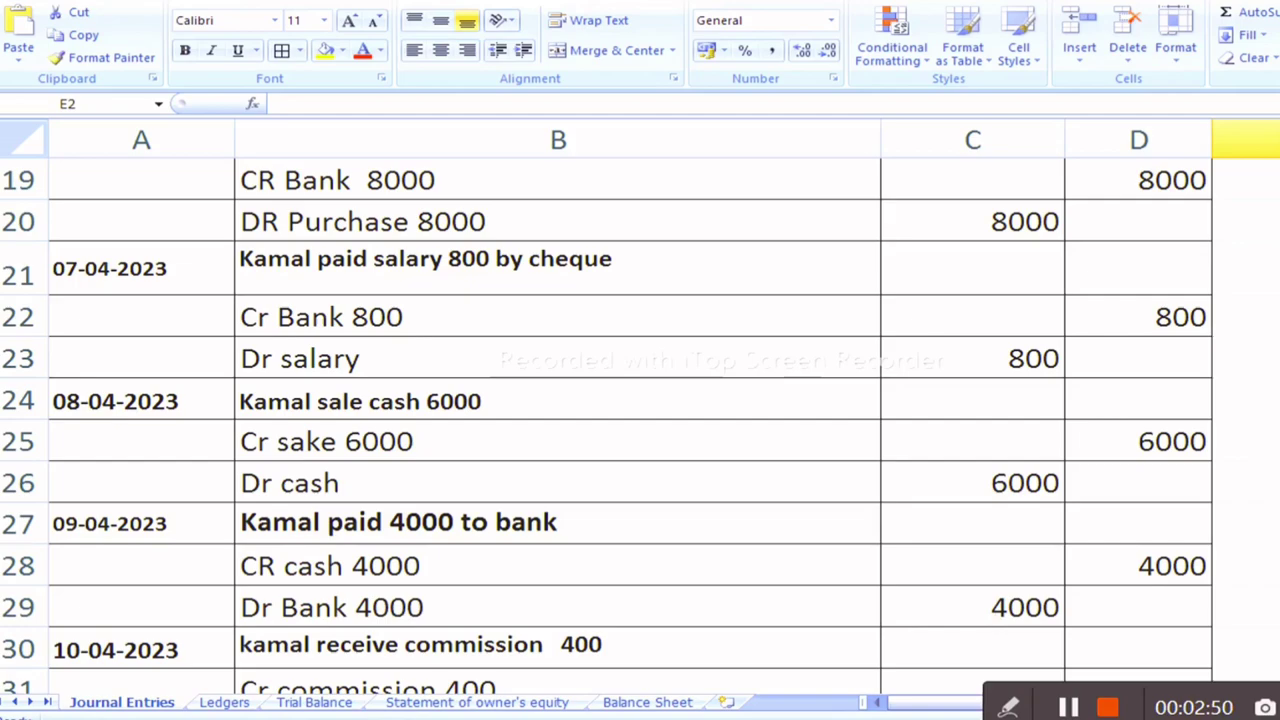
{"action": "scroll", "coordinate": [606, 431], "scroll_direction": "down", "scroll_amount": 1}
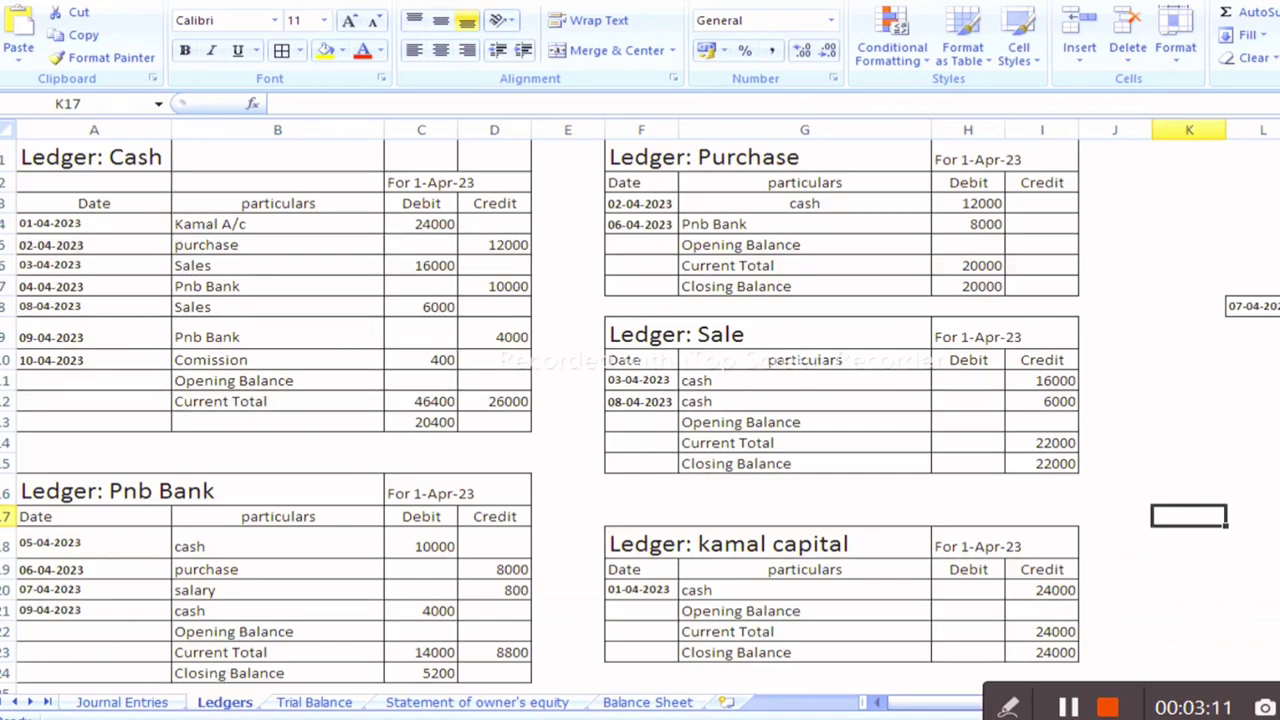
{"action": "left_click", "coordinate": [112, 706]}
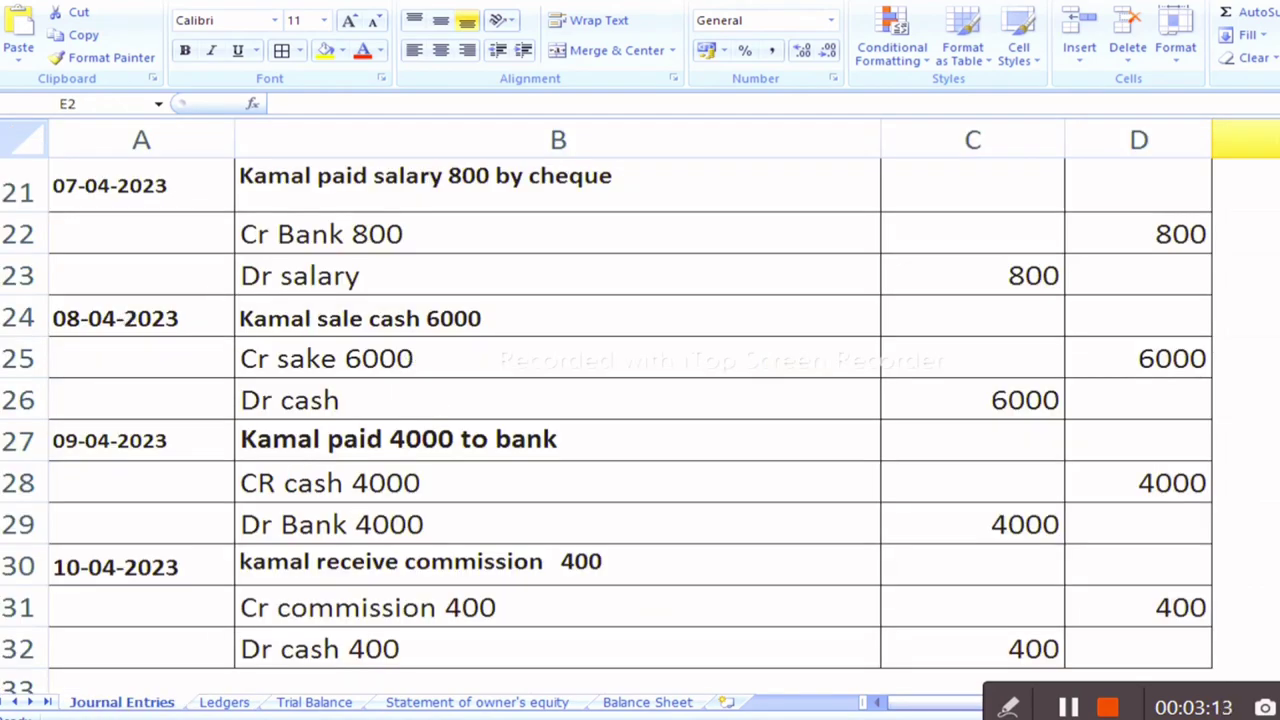
{"action": "scroll", "coordinate": [640, 400], "scroll_direction": "up", "scroll_amount": 7}
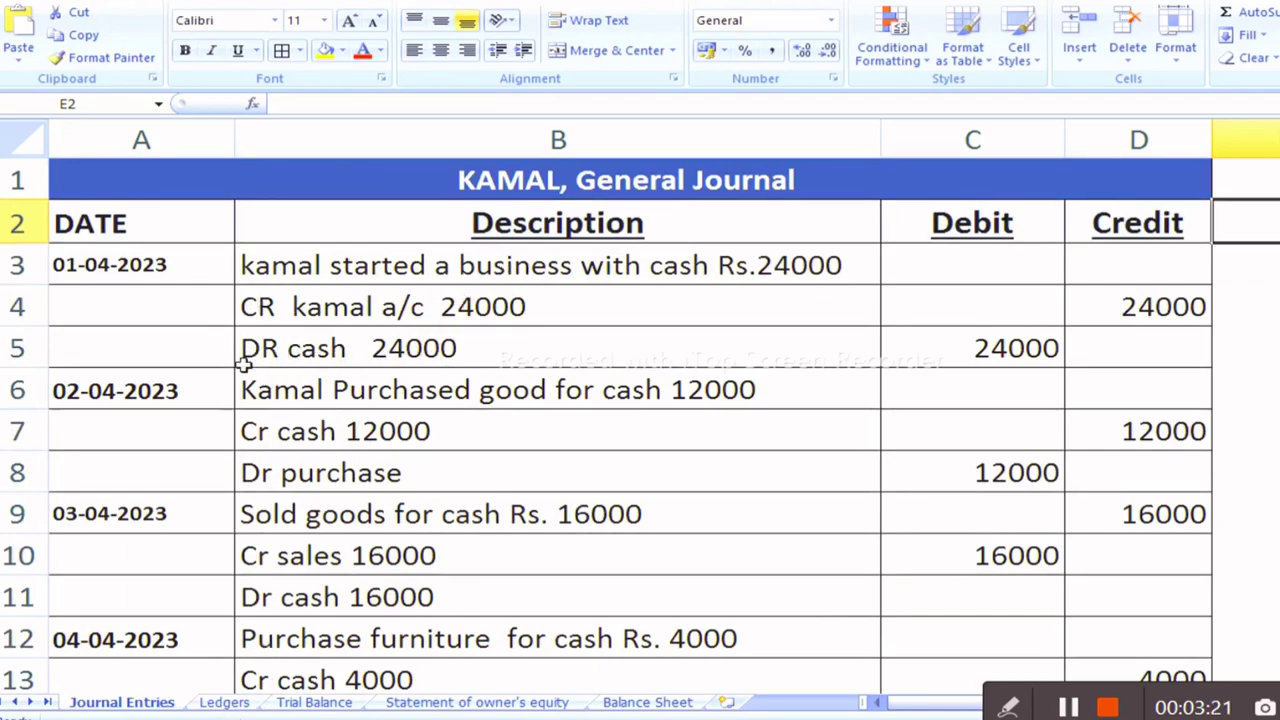
{"action": "left_click", "coordinate": [226, 703]}
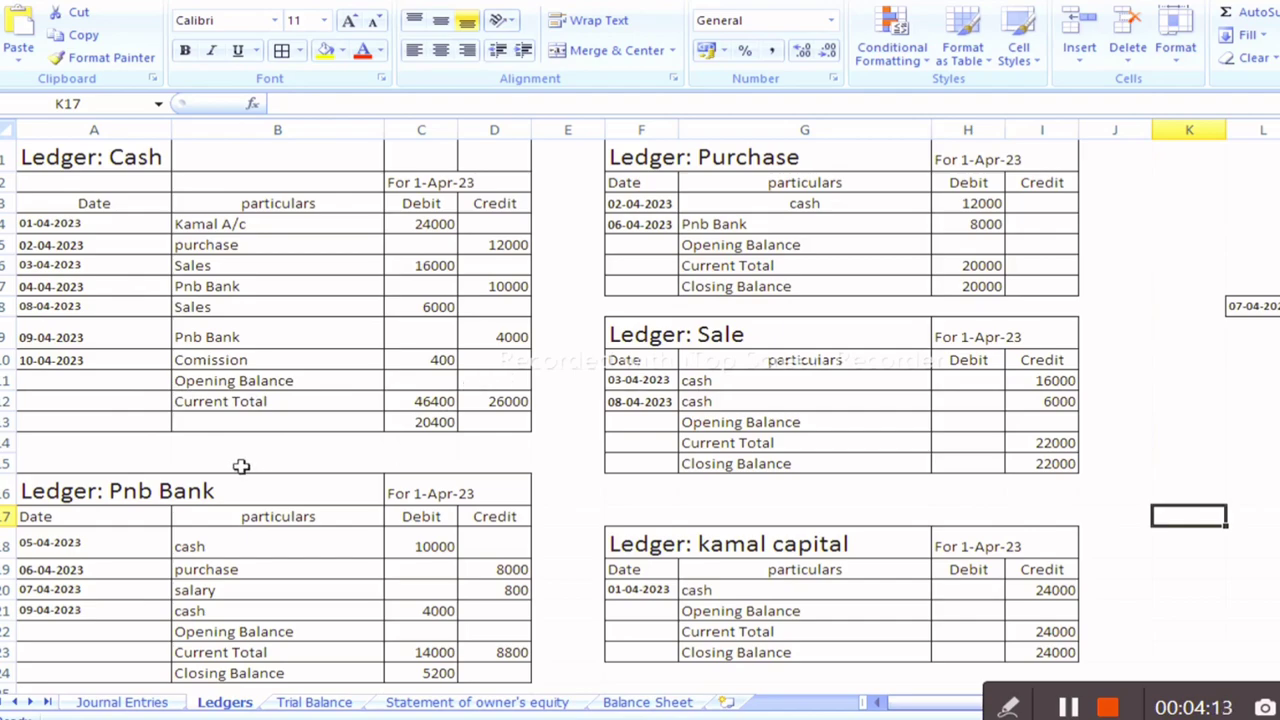
Step: Label row 13 of the Cash ledger 'cobanc' for the closing balance
{"action": "left_click", "coordinate": [193, 421]}
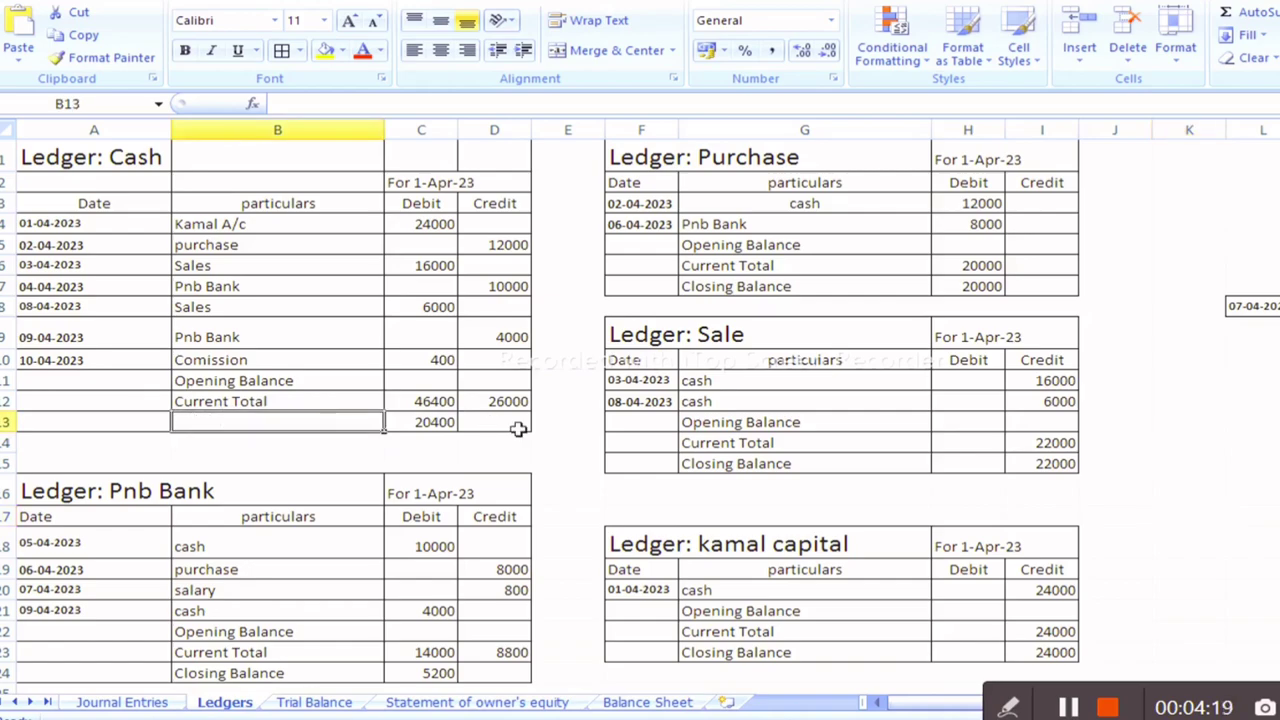
{"action": "type", "text": "c"}
{"action": "type", "text": "losing"}
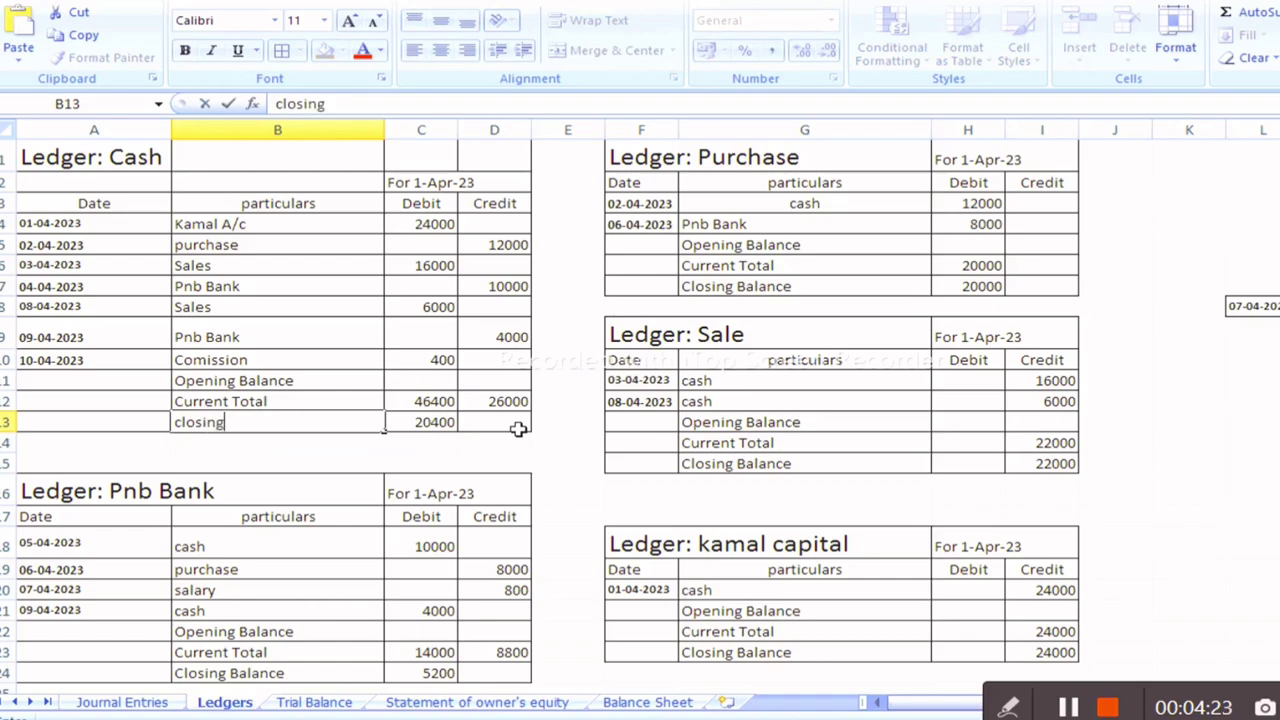
{"action": "type", "text": "bala"}
{"action": "type", "text": "nce"}
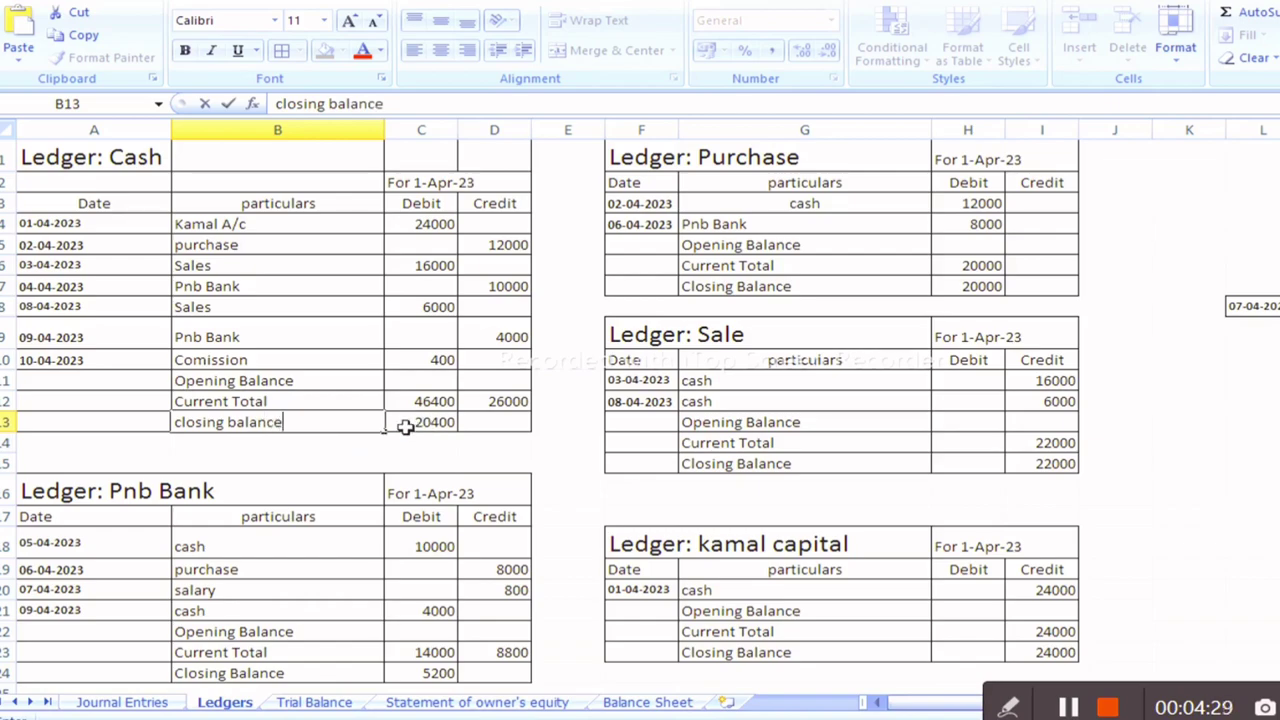
{"action": "left_click", "coordinate": [404, 426]}
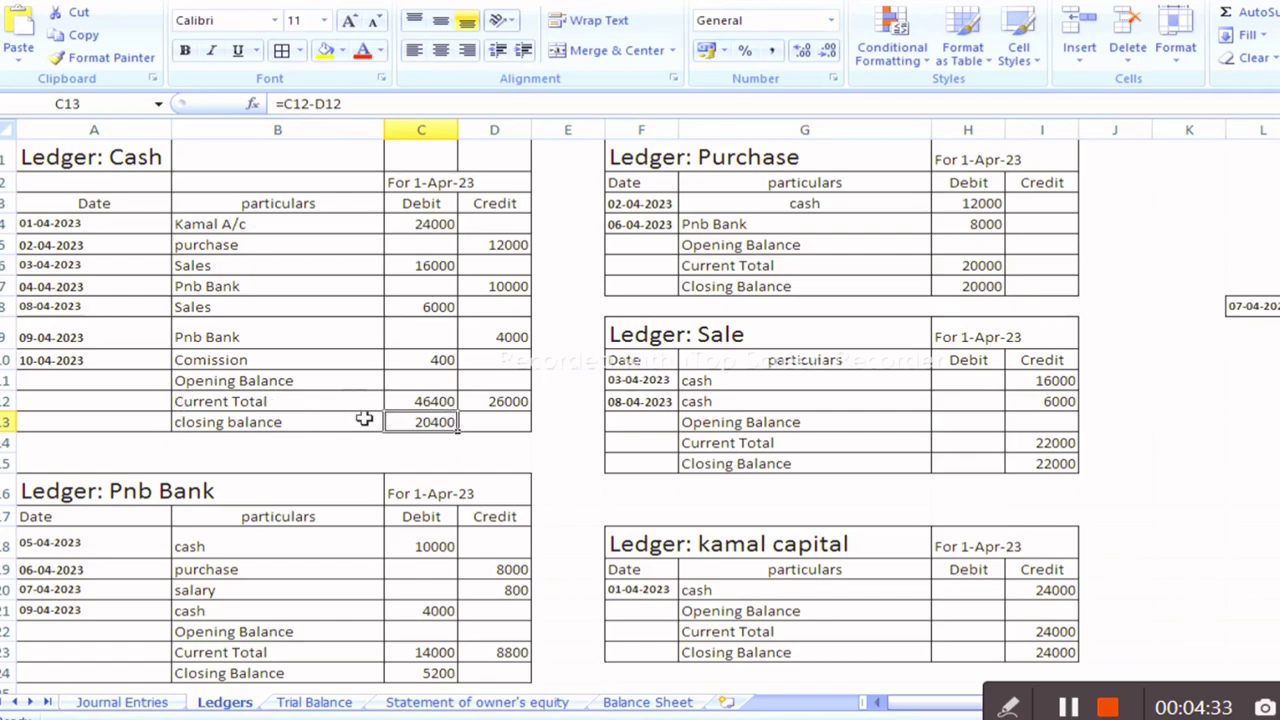
Step: Check and confirm the Cash ledger's debit and credit Current Total formulas in C12 and D12
{"action": "double_click", "coordinate": [416, 398]}
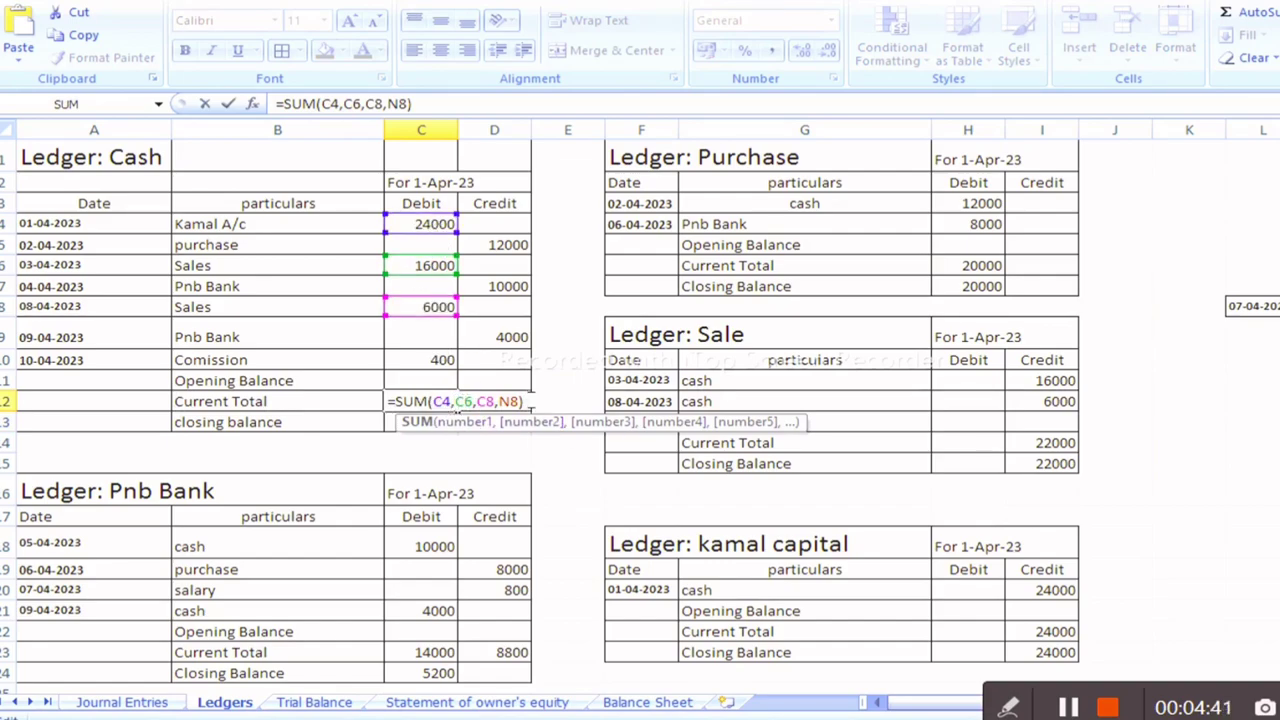
{"action": "key", "text": "Return"}
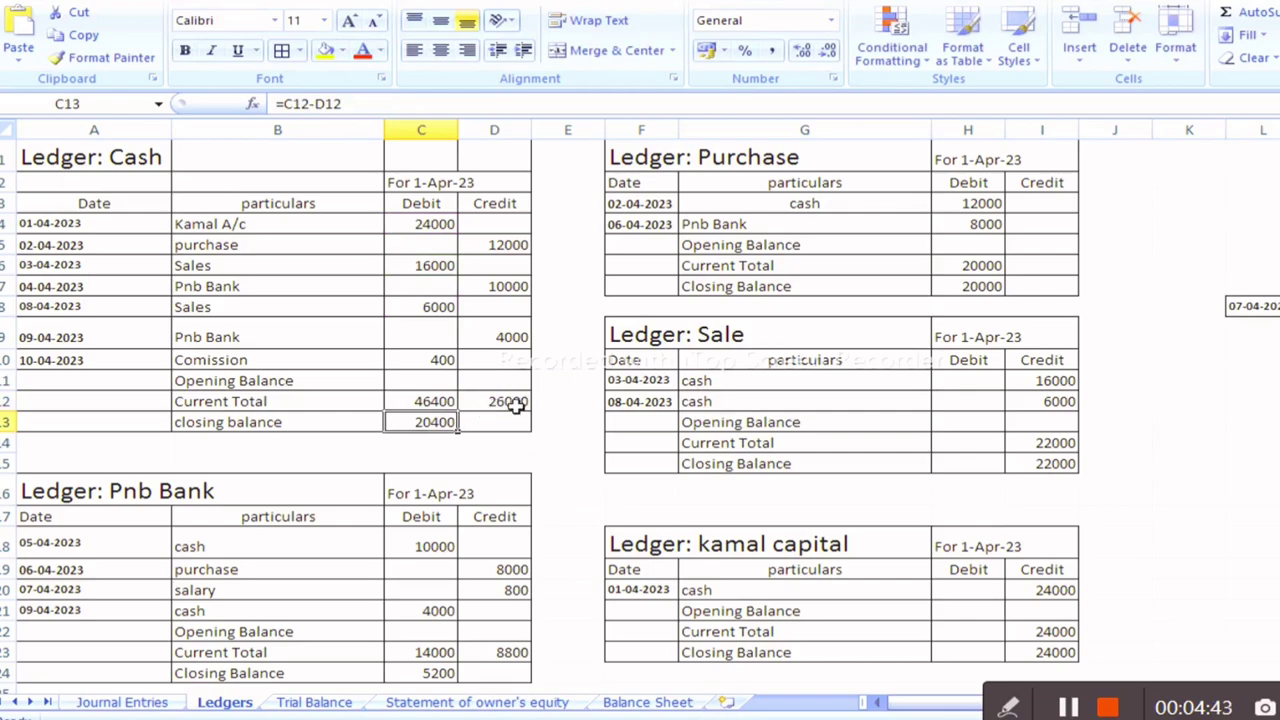
{"action": "left_click", "coordinate": [515, 403]}
{"action": "double_click", "coordinate": [515, 403]}
{"action": "left_click", "coordinate": [613, 401]}
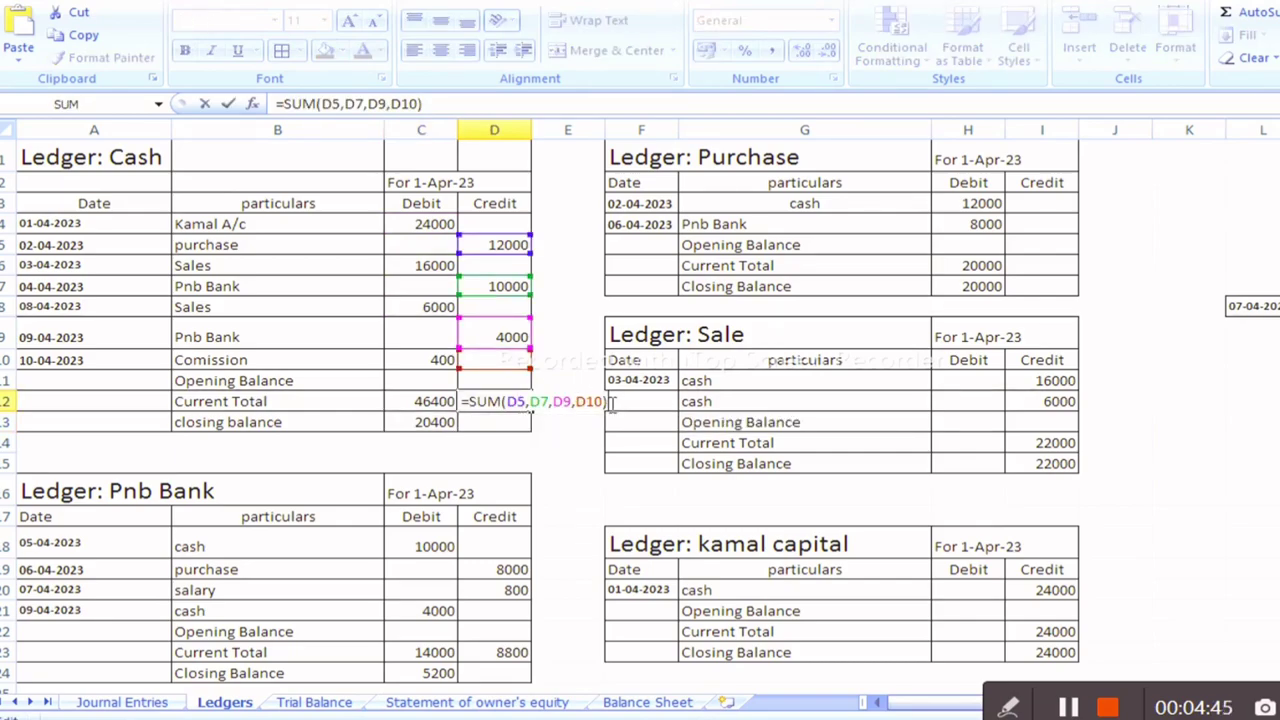
{"action": "key", "text": "Return"}
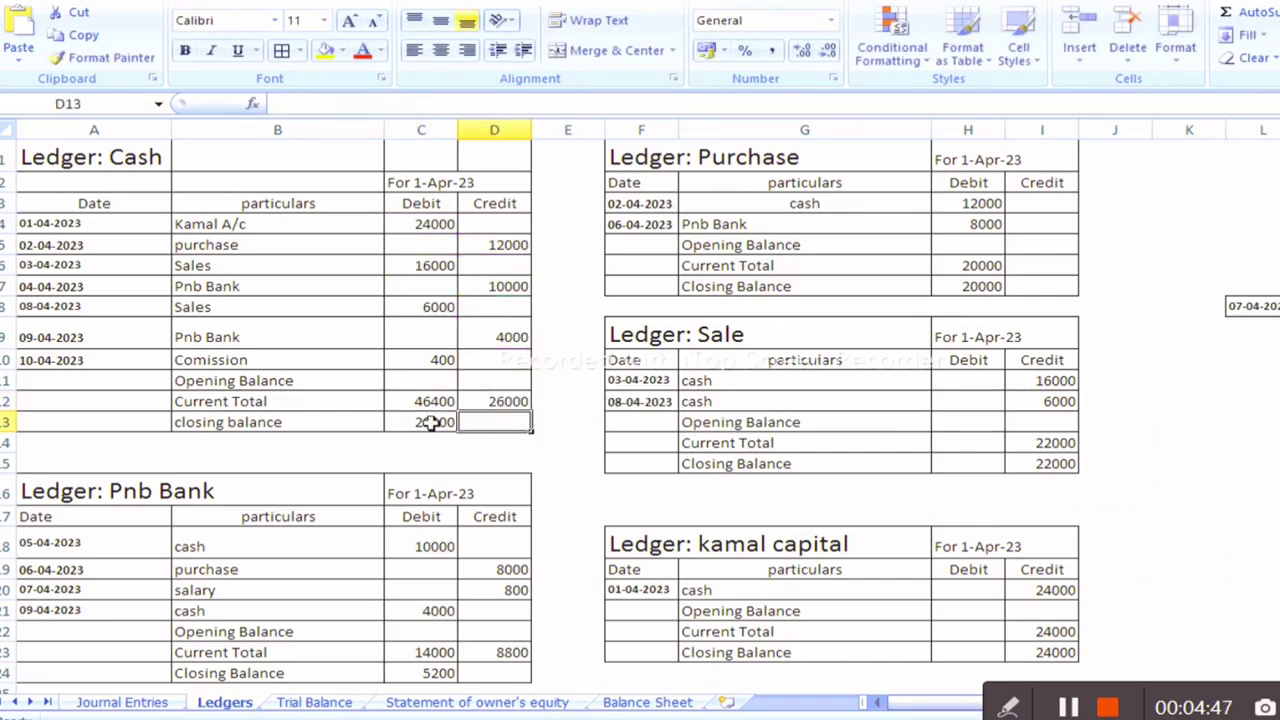
Step: Set C13 to =C12-D12 for a 20400 closing balance, then return to Journal Entries
{"action": "double_click", "coordinate": [430, 428]}
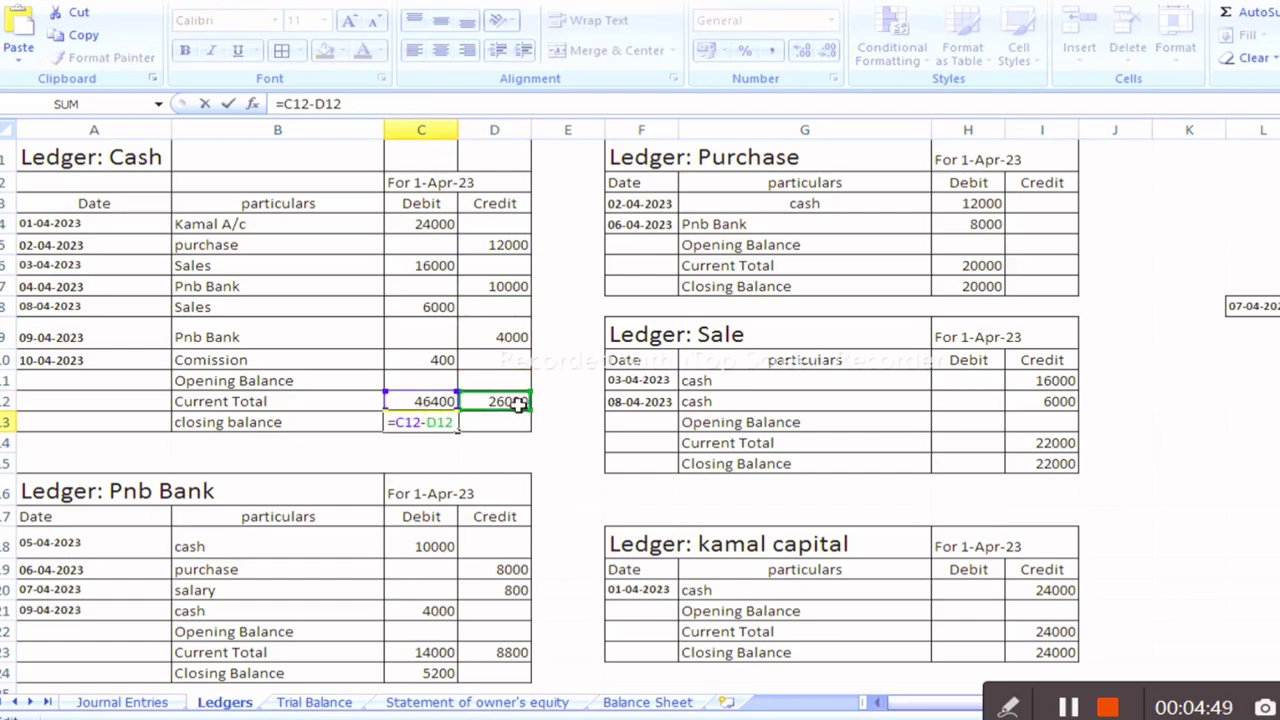
{"action": "left_click", "coordinate": [464, 426]}
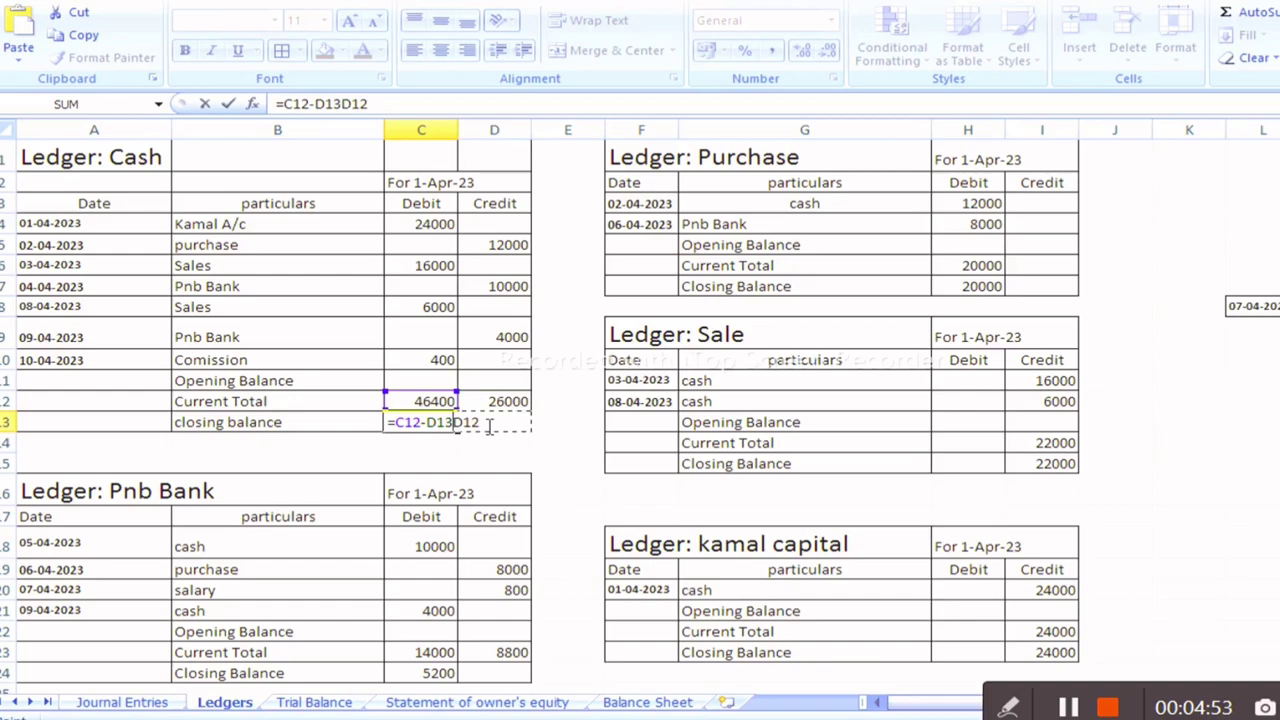
{"action": "key", "text": "BackSpace"}
{"action": "key", "text": "BackSpace"}
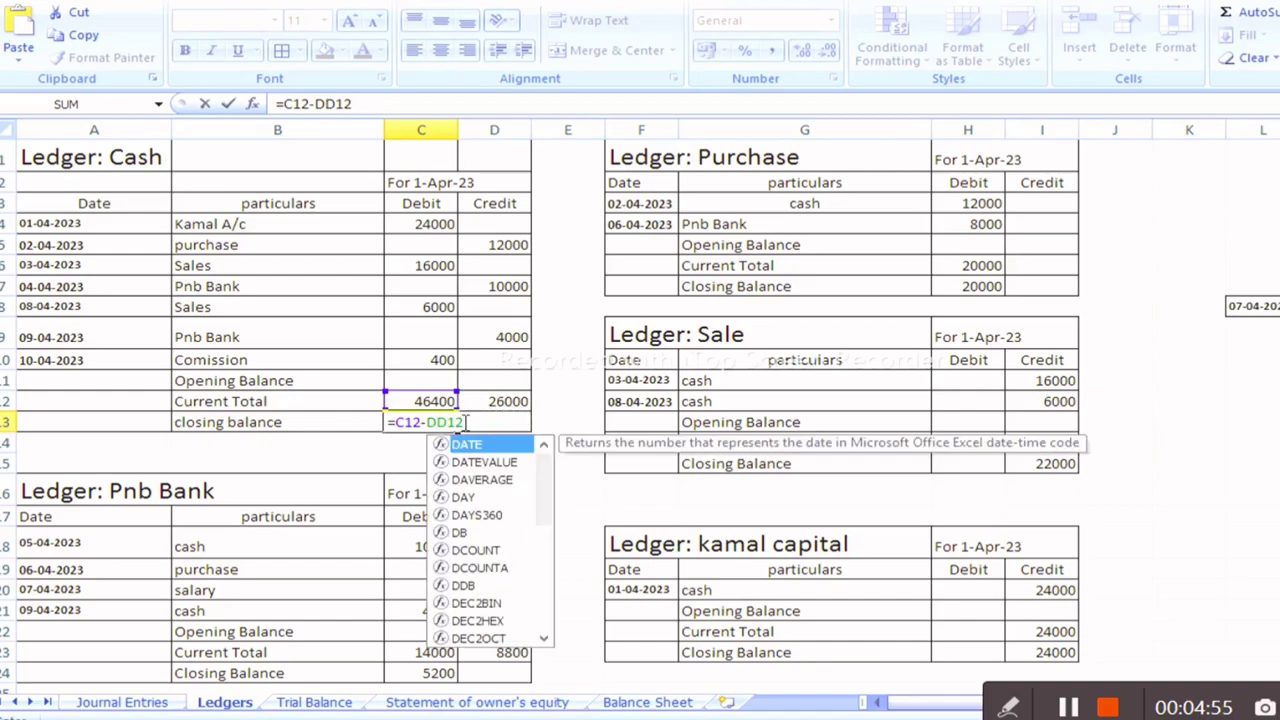
{"action": "key", "text": "BackSpace"}
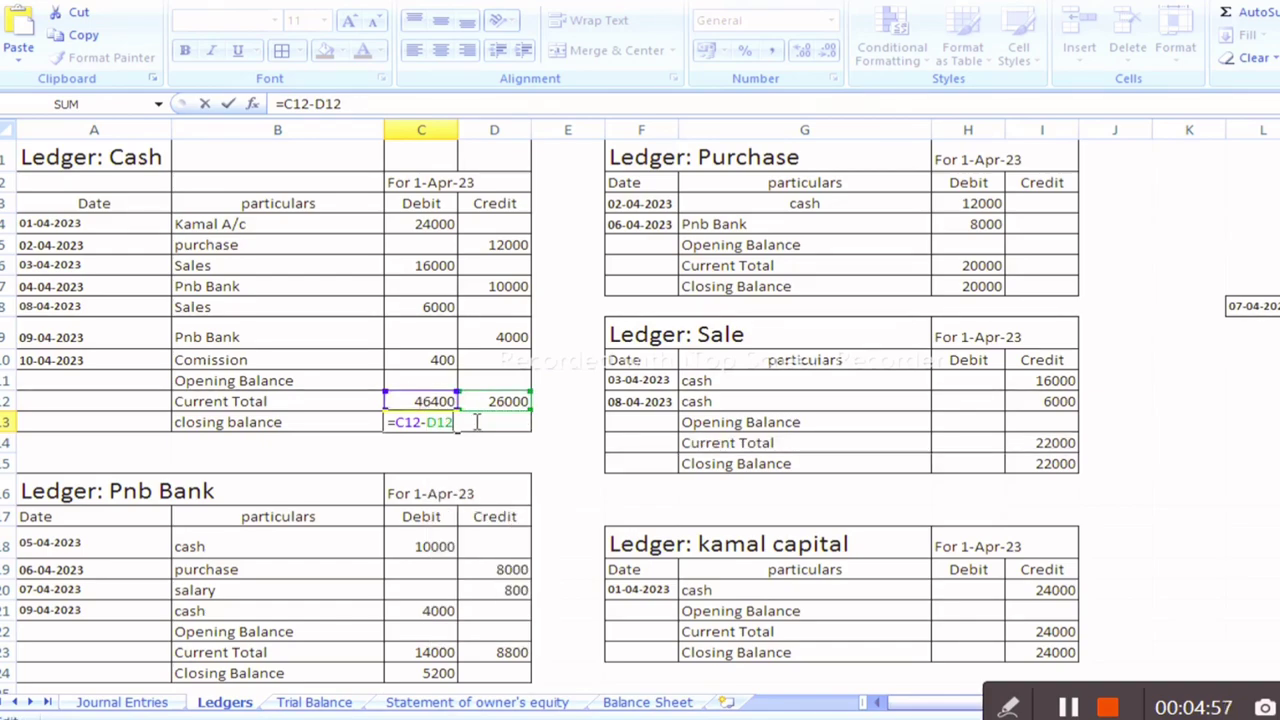
{"action": "key", "text": "Return"}
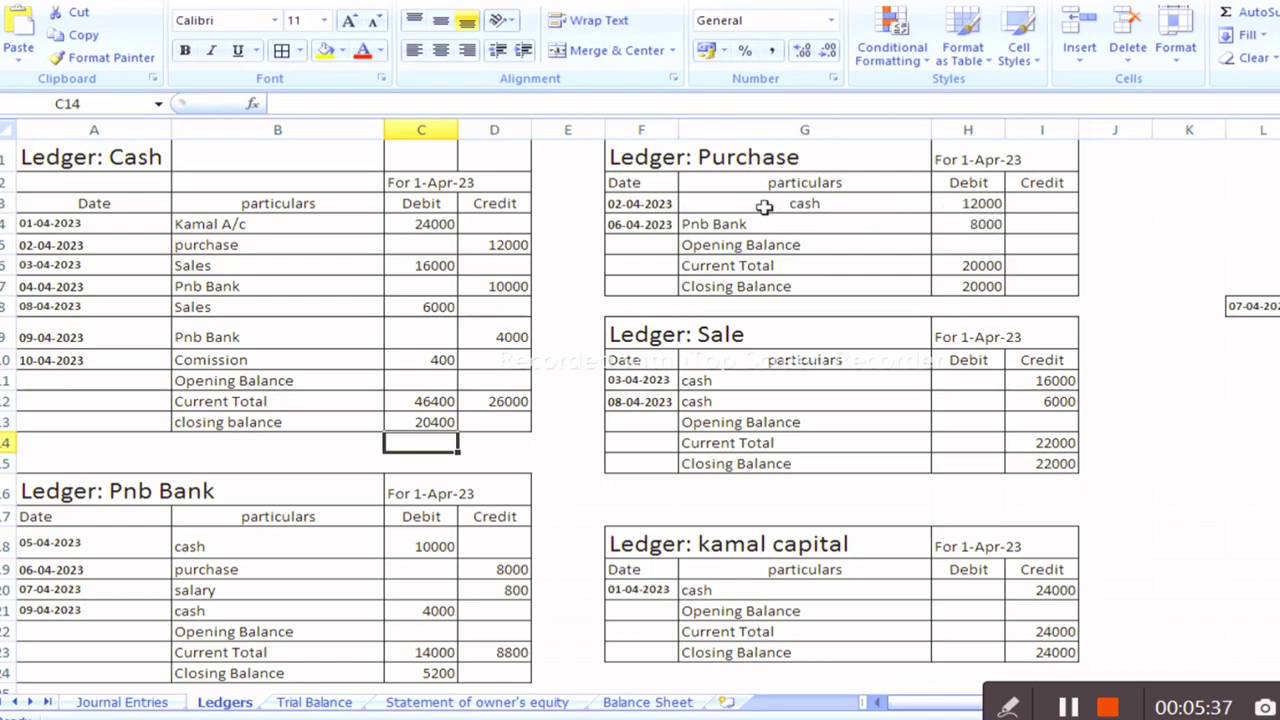
{"action": "left_click", "coordinate": [122, 703]}
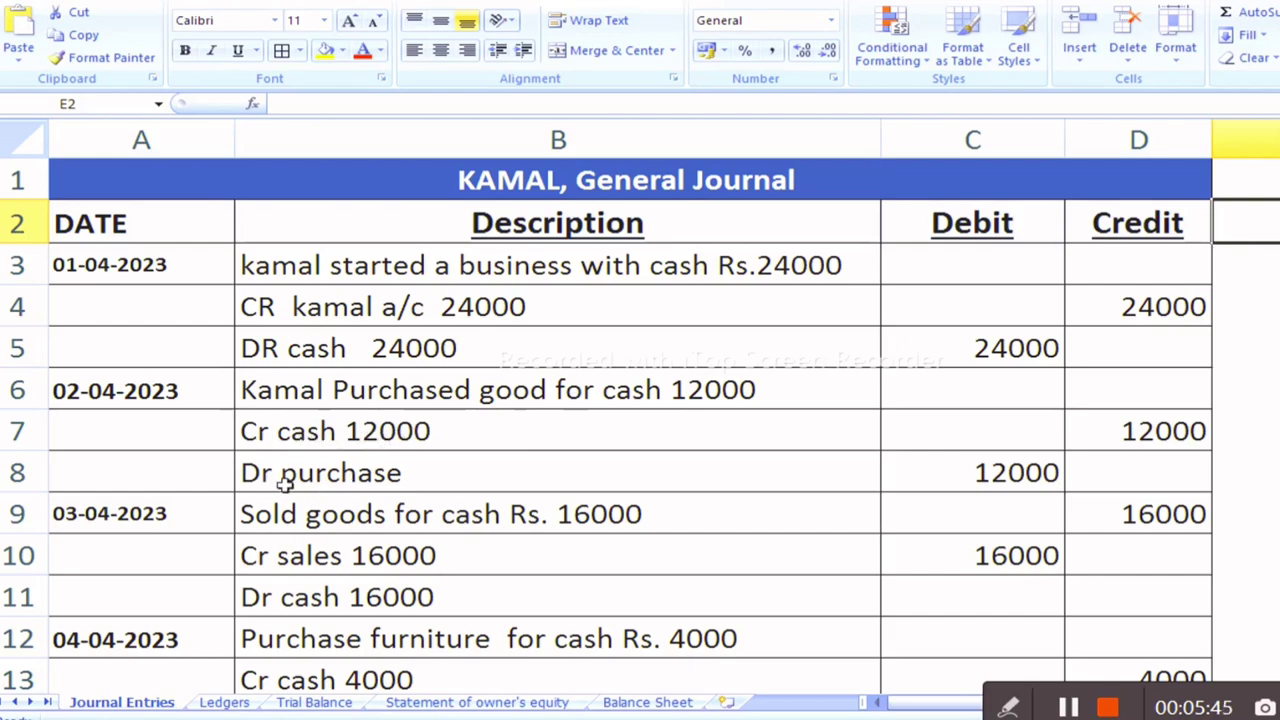
Step: Return to the Ledgers sheet showing the Sale ledger's 16000 and 6000 credits
{"action": "left_click", "coordinate": [232, 704]}
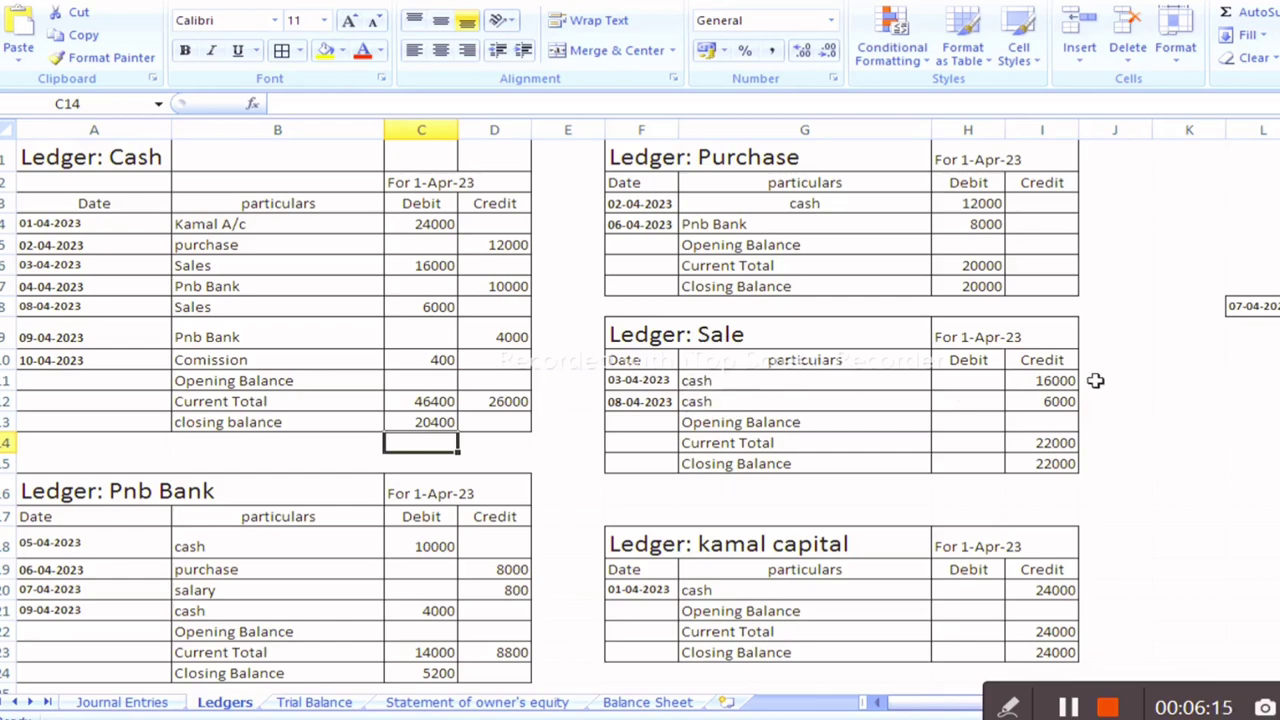
Step: Confirm the Sale ledger's I14 total as =SUM(I11:I12), making it and the closing balance 22000
{"action": "left_click", "coordinate": [1052, 449]}
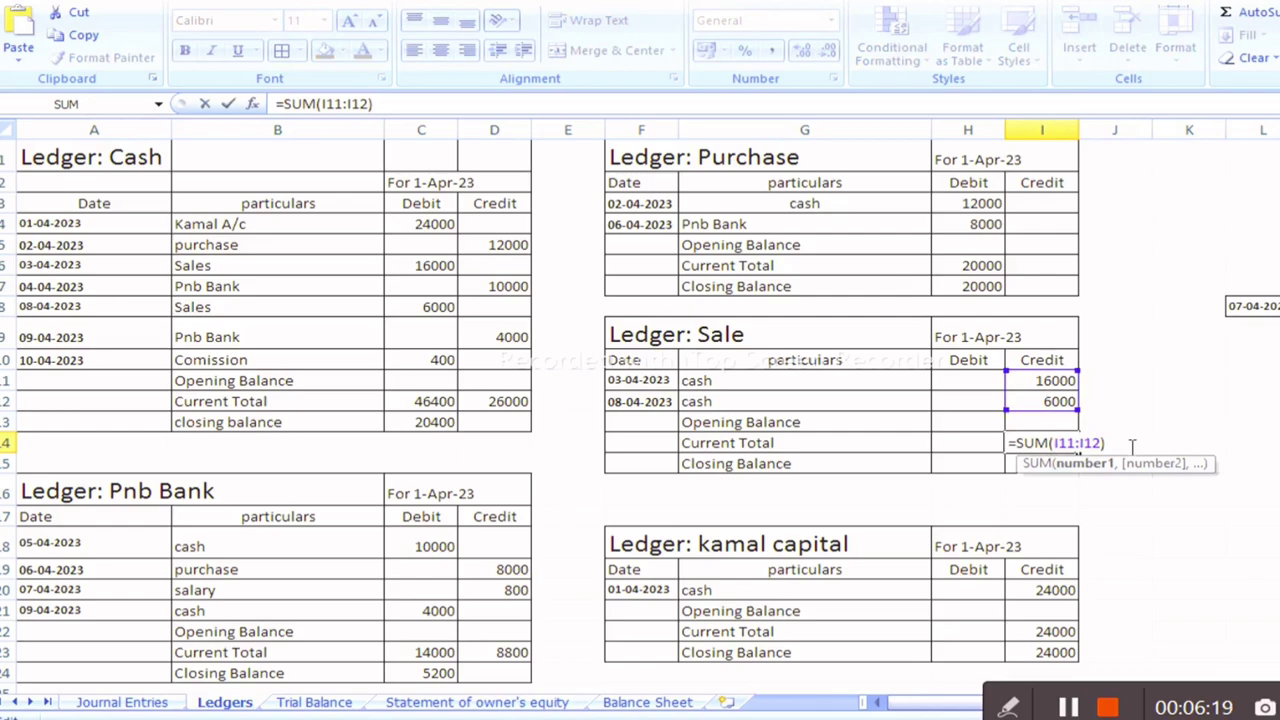
{"action": "key", "text": "Return"}
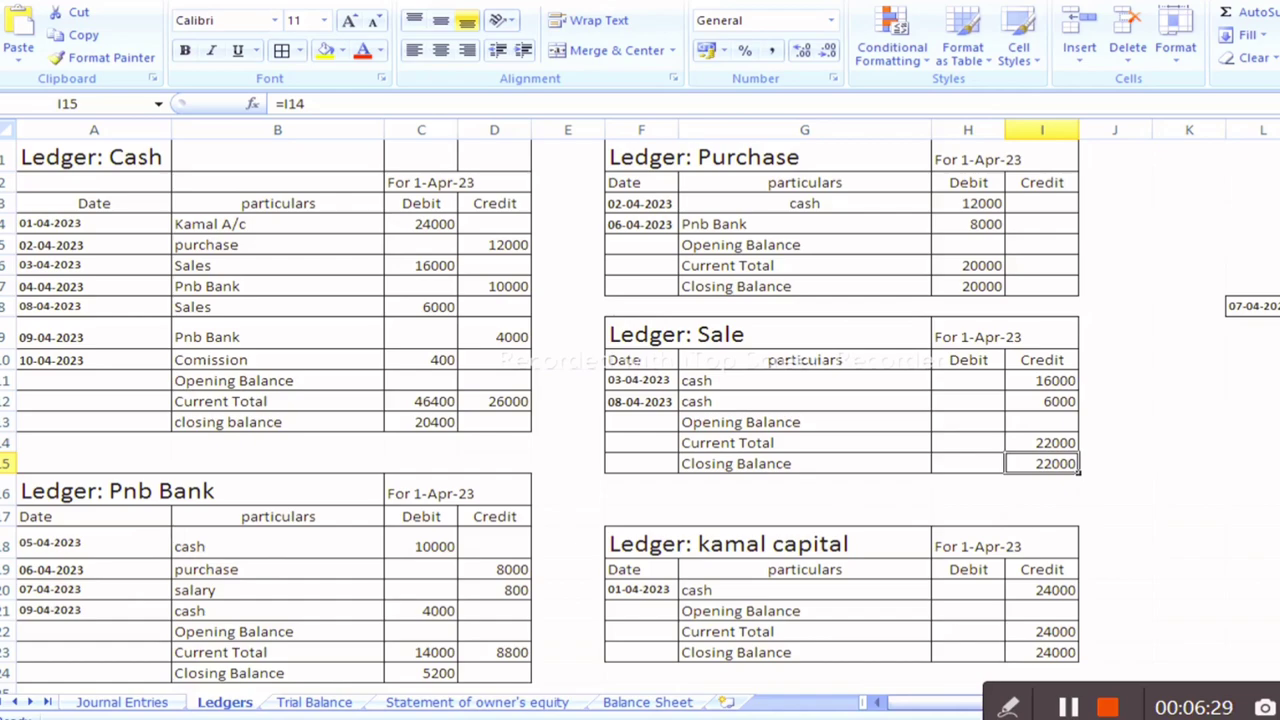
{"action": "scroll", "coordinate": [764, 500], "scroll_direction": "down", "scroll_amount": 2}
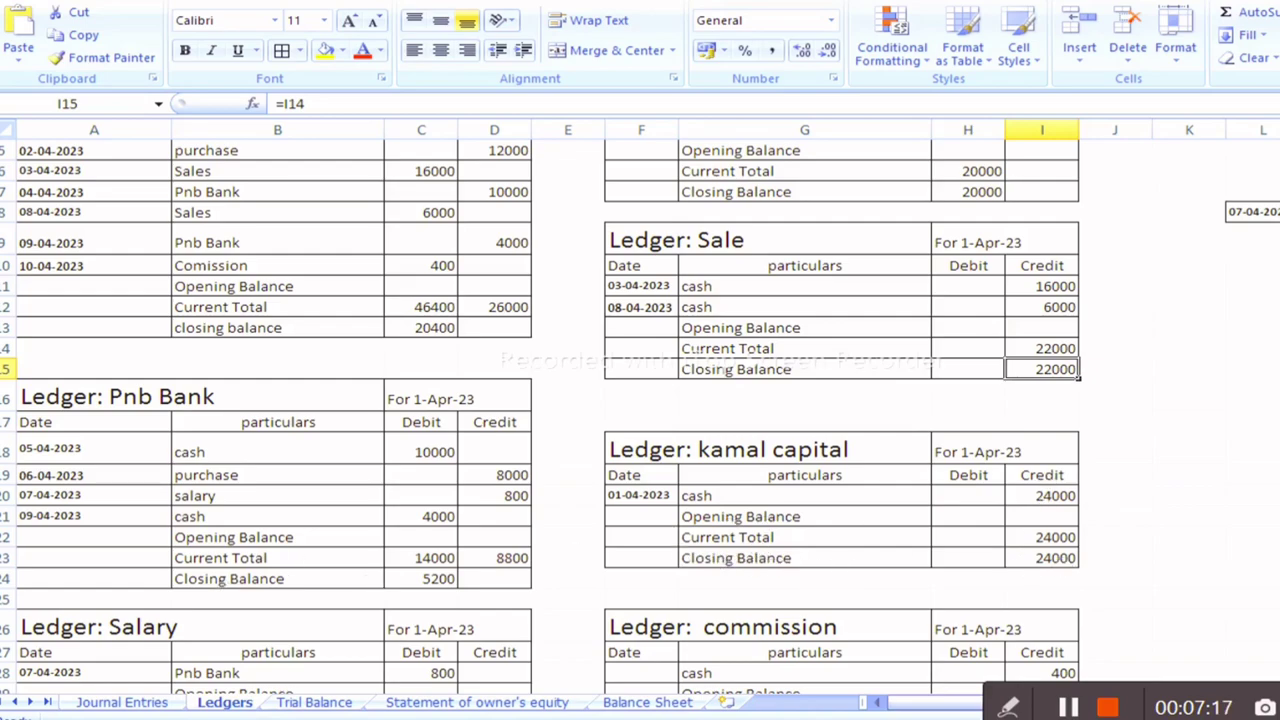
Step: Scroll through the remaining ledgers on the Ledgers sheet
{"action": "scroll", "coordinate": [640, 417], "scroll_direction": "down", "scroll_amount": 1}
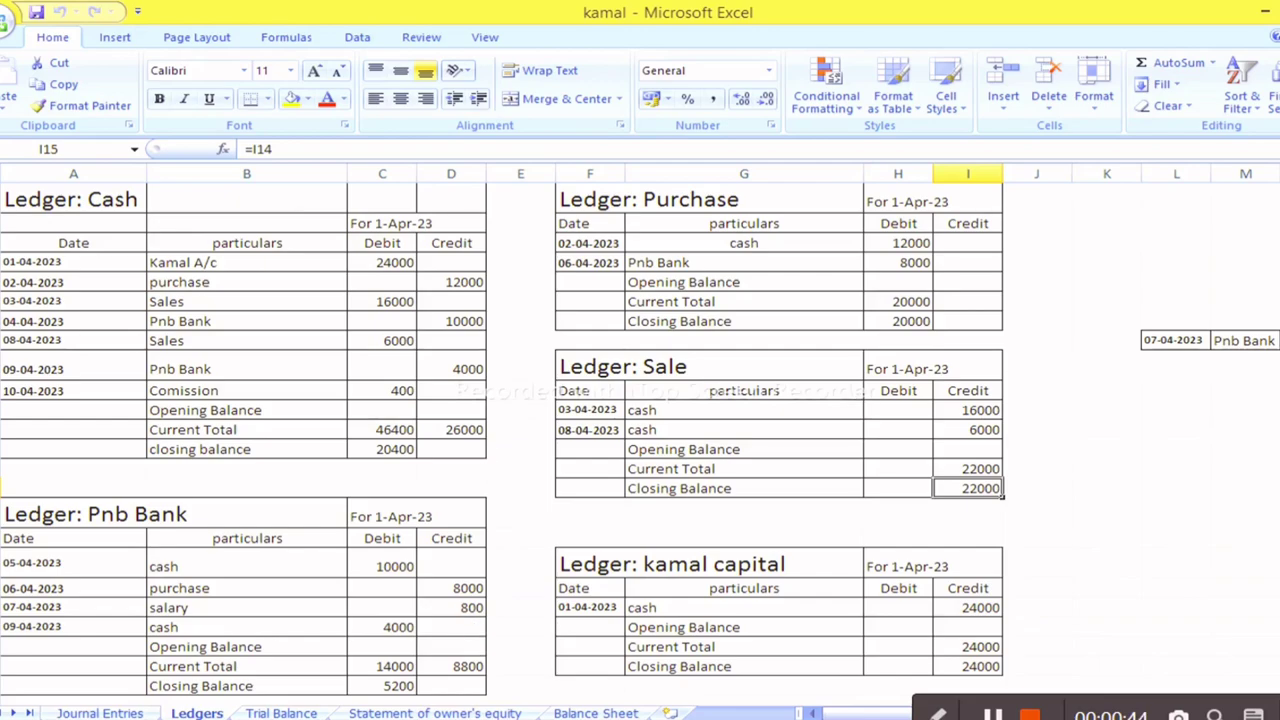
{"action": "scroll", "coordinate": [640, 444], "scroll_direction": "down", "scroll_amount": 1}
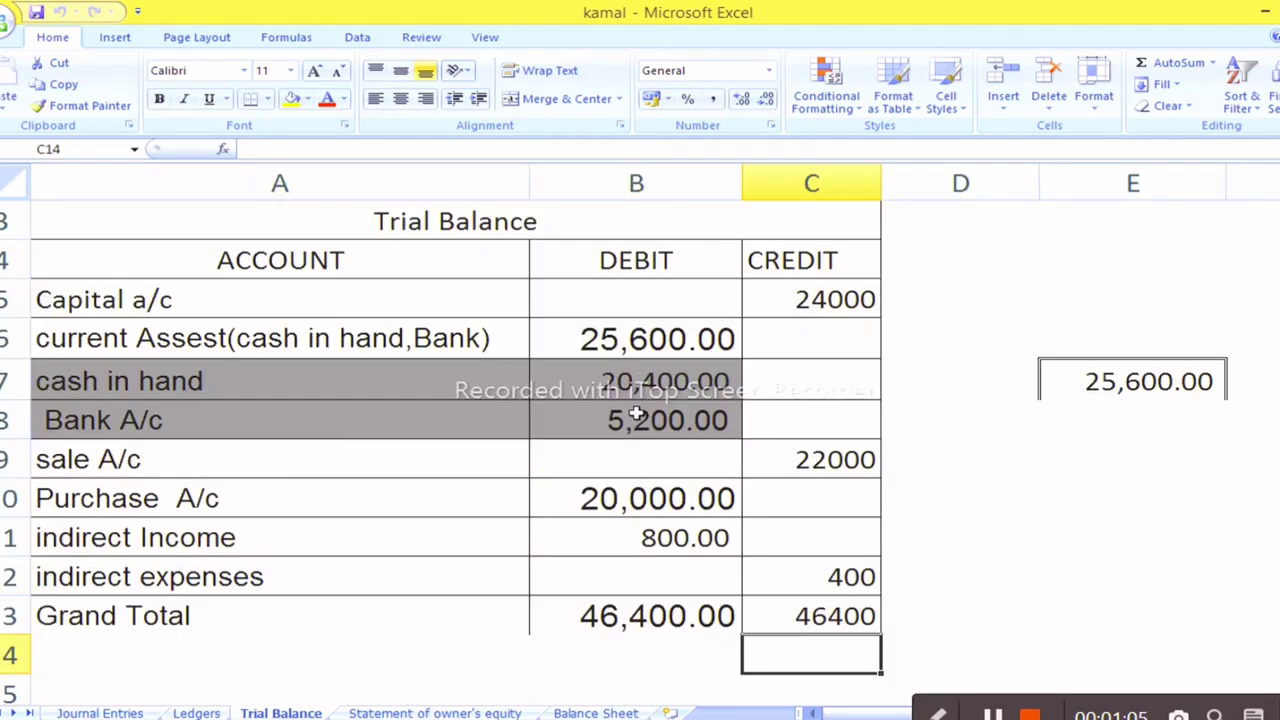
Step: Enter =B7+B8 in E7, plus grand totals =SUM(B6,B10:B11) and =SUM(C5,C9,C12), both 46,400
{"action": "double_click", "coordinate": [1116, 380]}
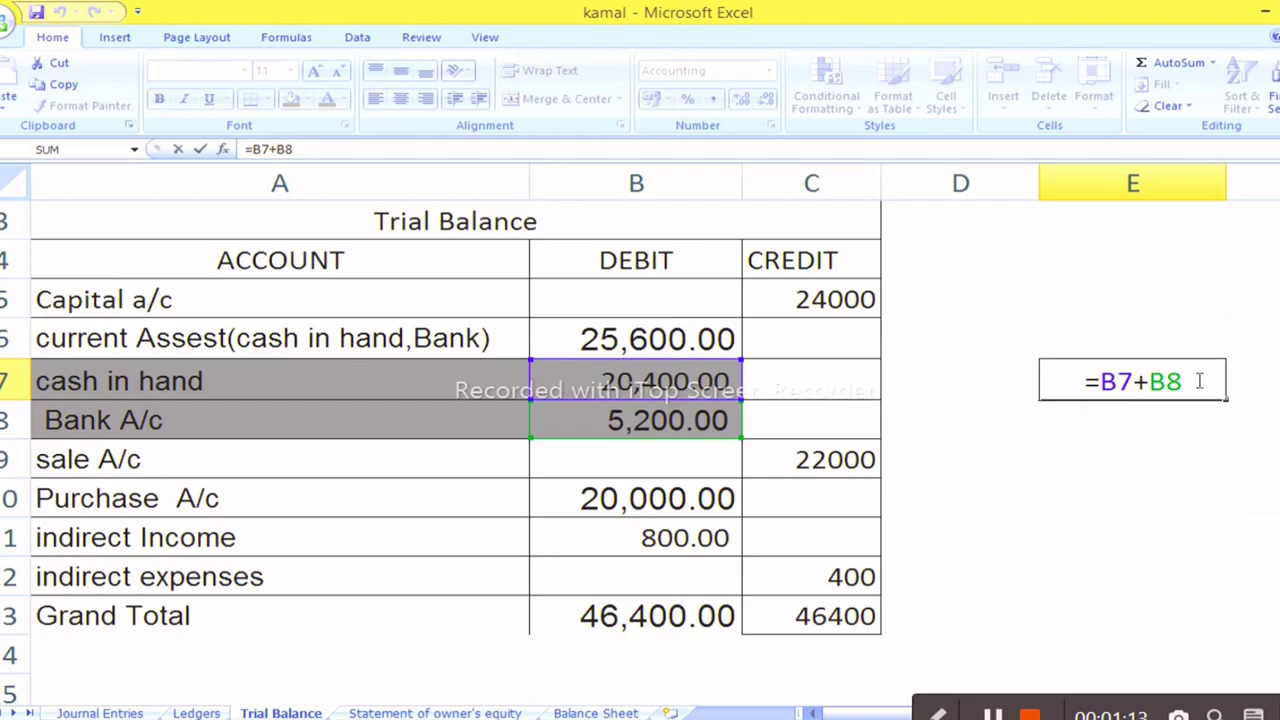
{"action": "key", "text": "Return"}
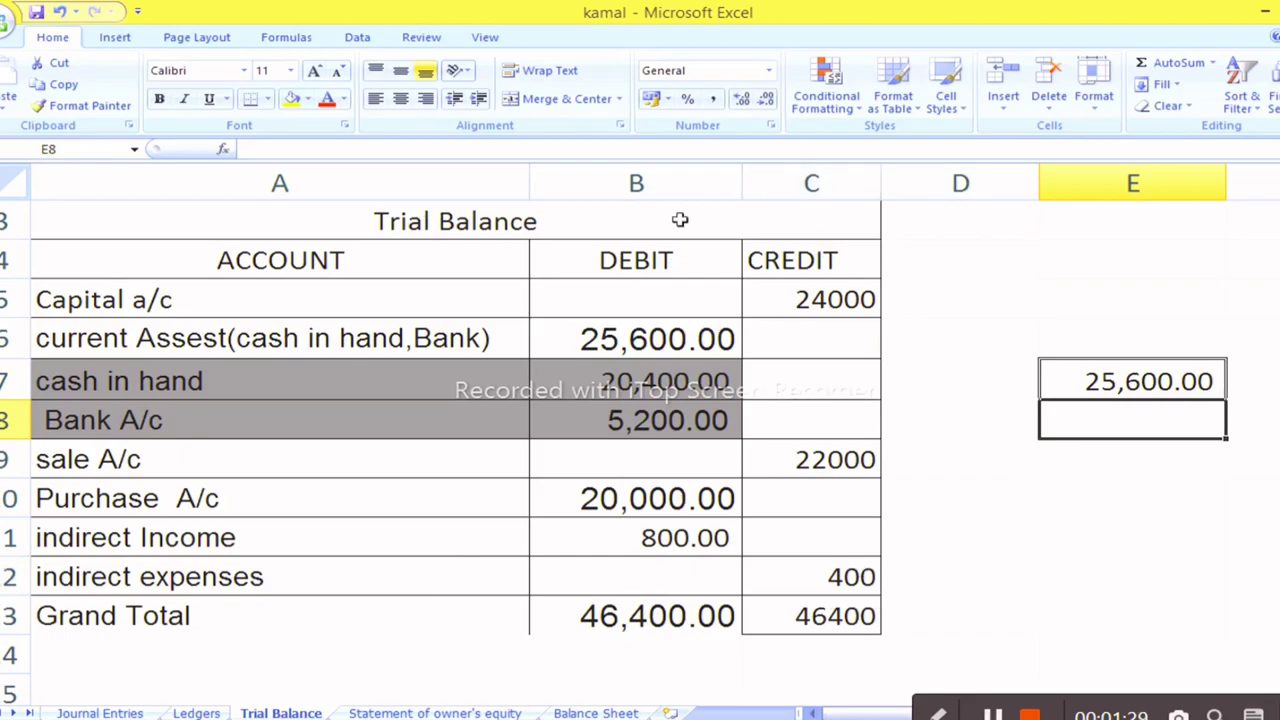
{"action": "double_click", "coordinate": [640, 615]}
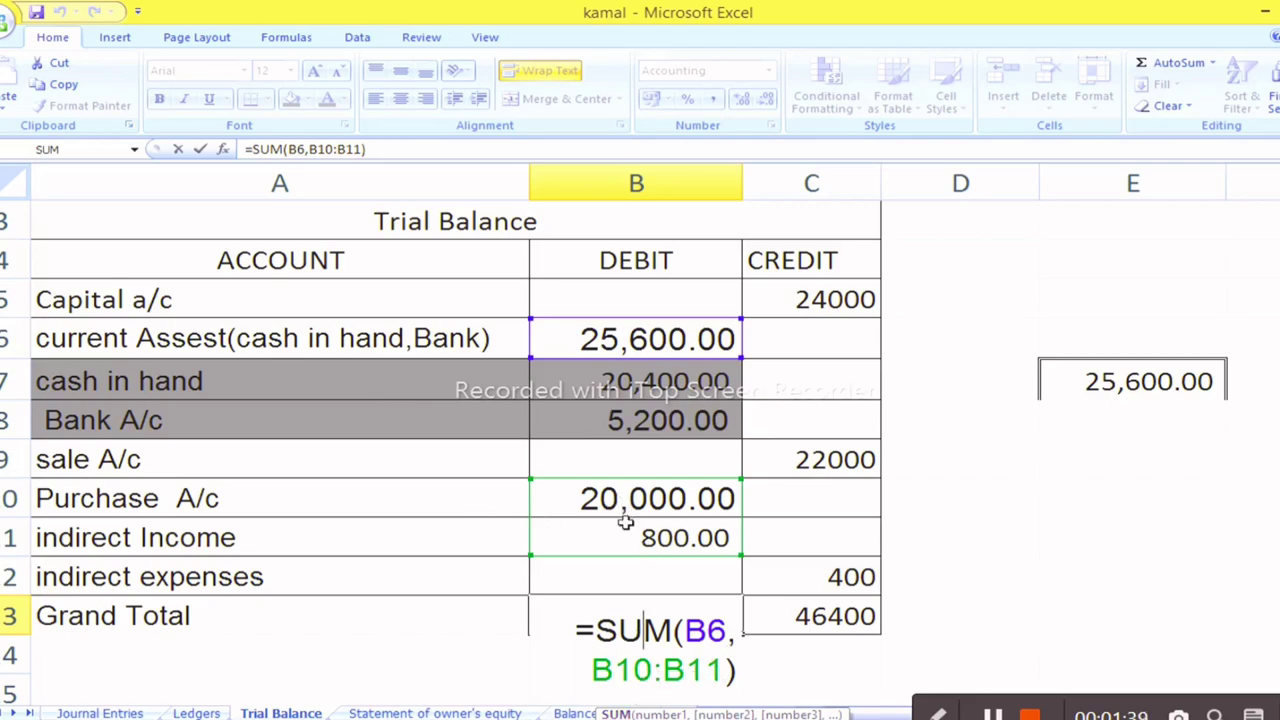
{"action": "left_click", "coordinate": [742, 668]}
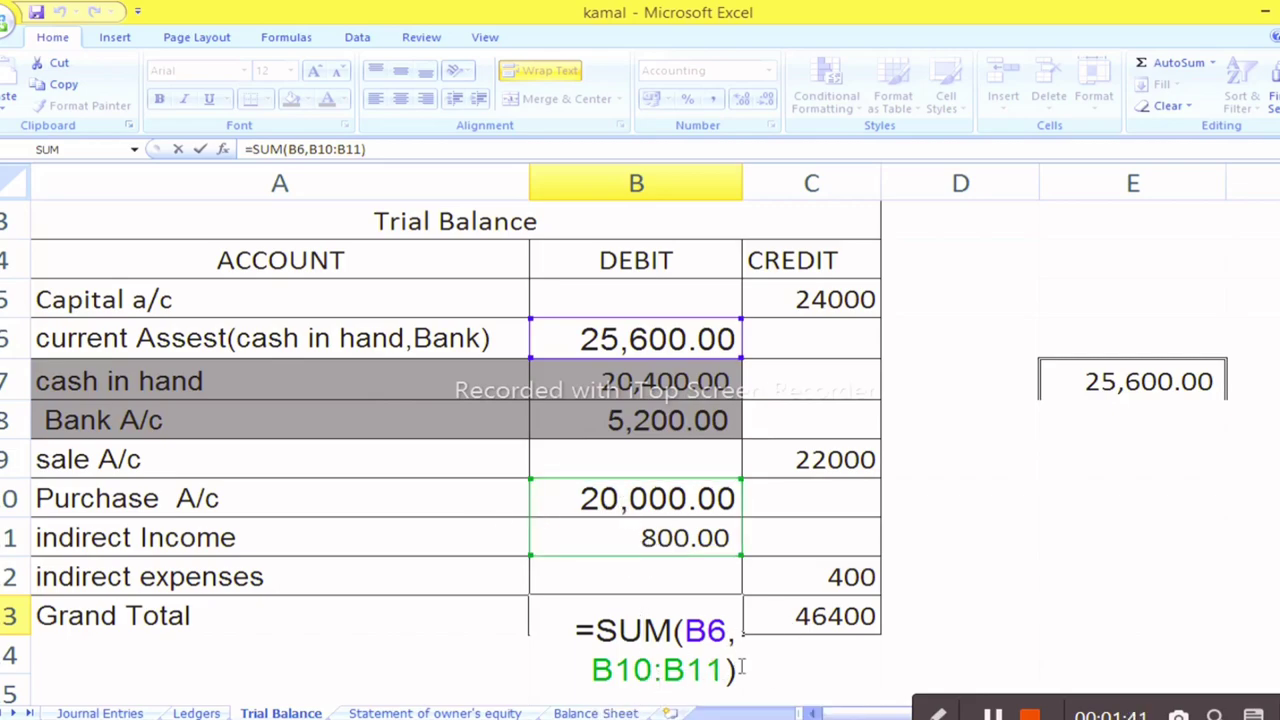
{"action": "key", "text": "Return"}
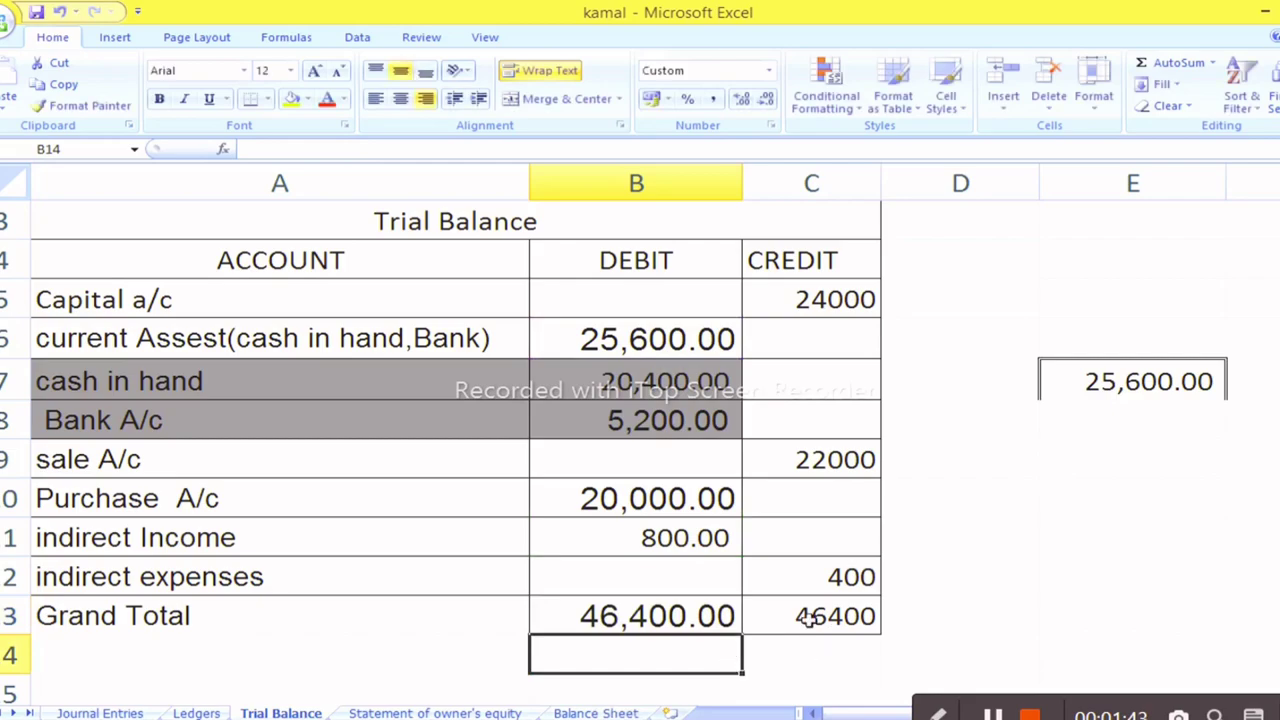
{"action": "double_click", "coordinate": [808, 617]}
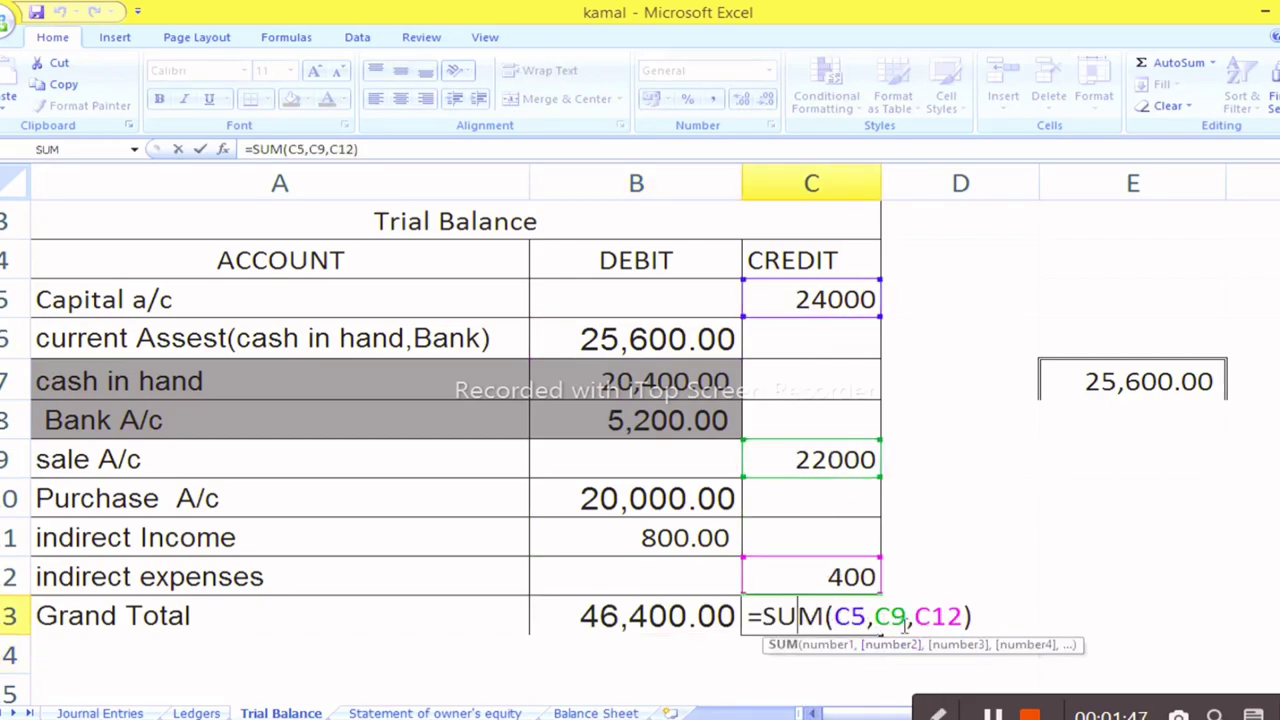
{"action": "left_click", "coordinate": [997, 619]}
{"action": "key", "text": "Return"}
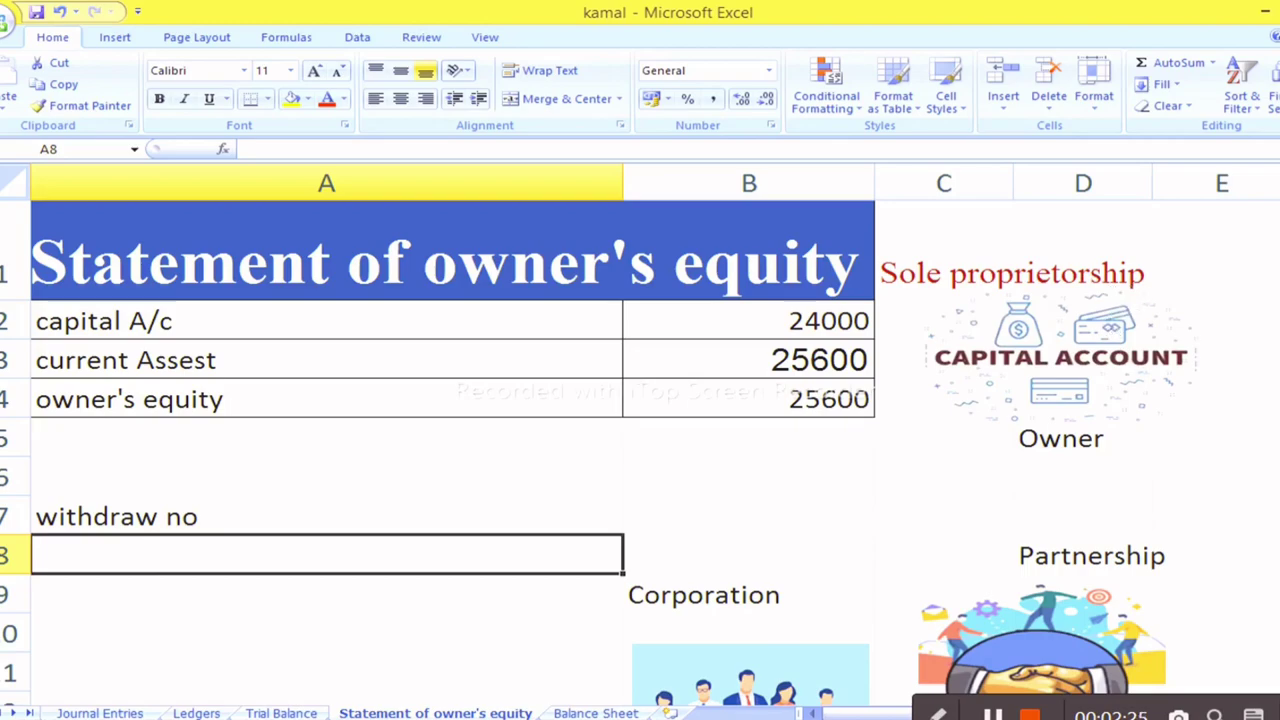
Step: Scroll up and down the Statement of owner's equity sheet to review capital 24000 and equity 25600
{"action": "scroll", "coordinate": [438, 314], "scroll_direction": "down", "scroll_amount": 1}
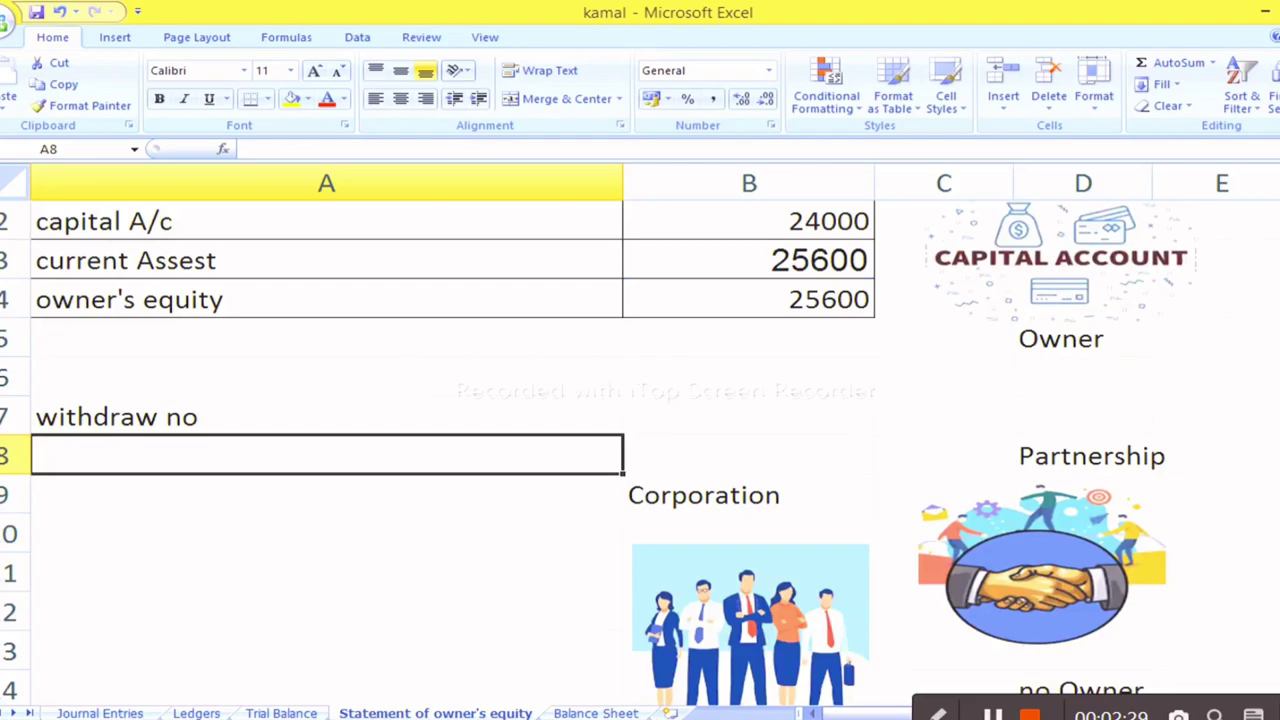
{"action": "scroll", "coordinate": [594, 453], "scroll_direction": "down", "scroll_amount": 1}
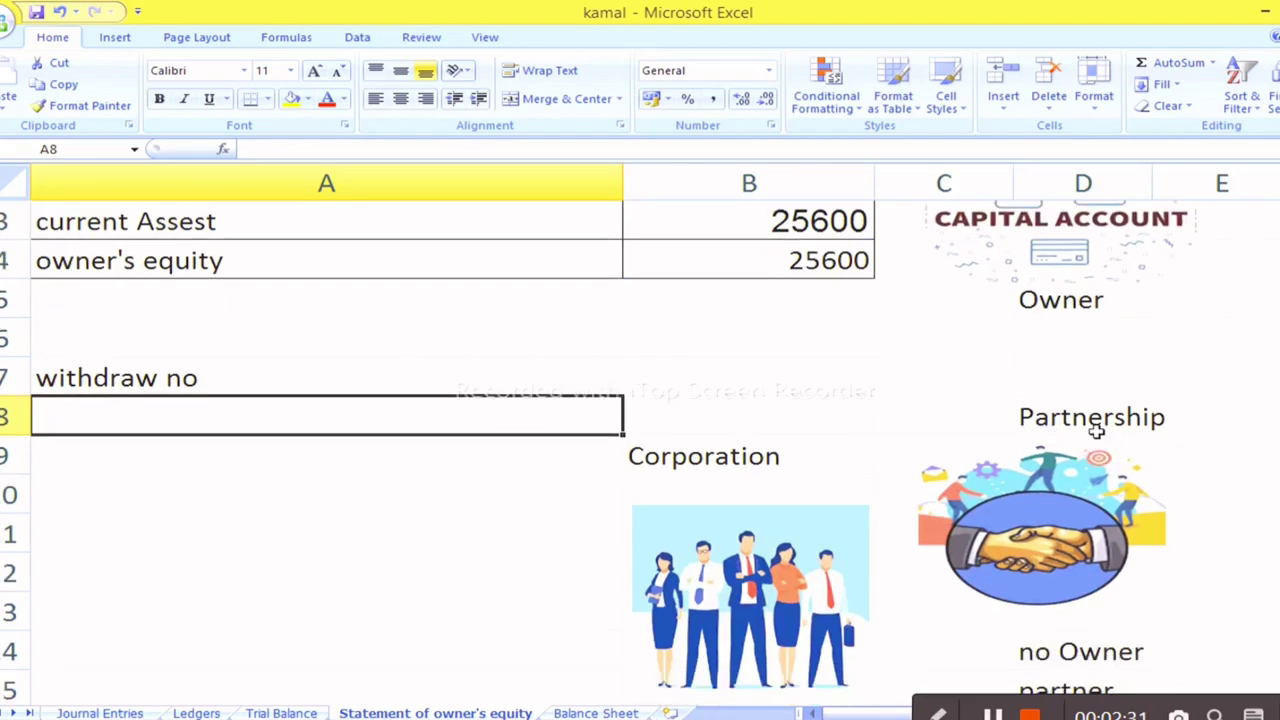
{"action": "scroll", "coordinate": [1045, 606], "scroll_direction": "down", "scroll_amount": 2}
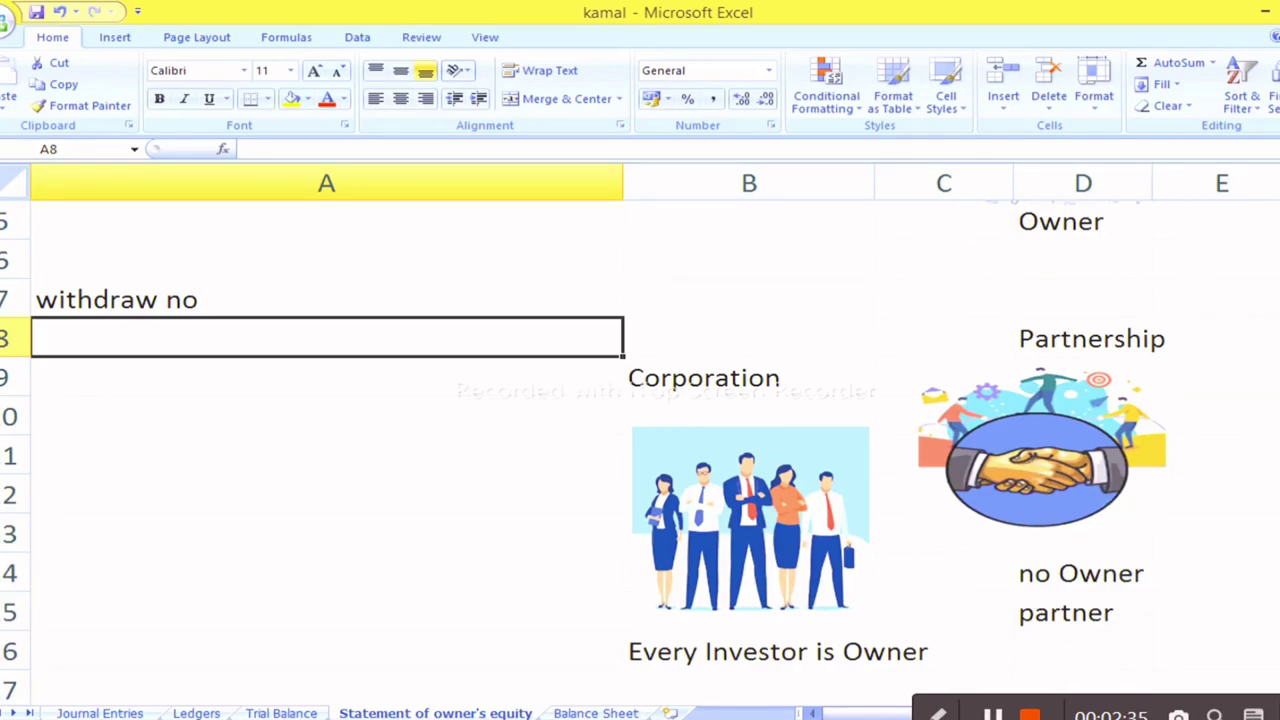
{"action": "scroll", "coordinate": [1260, 405], "scroll_direction": "up", "scroll_amount": 4}
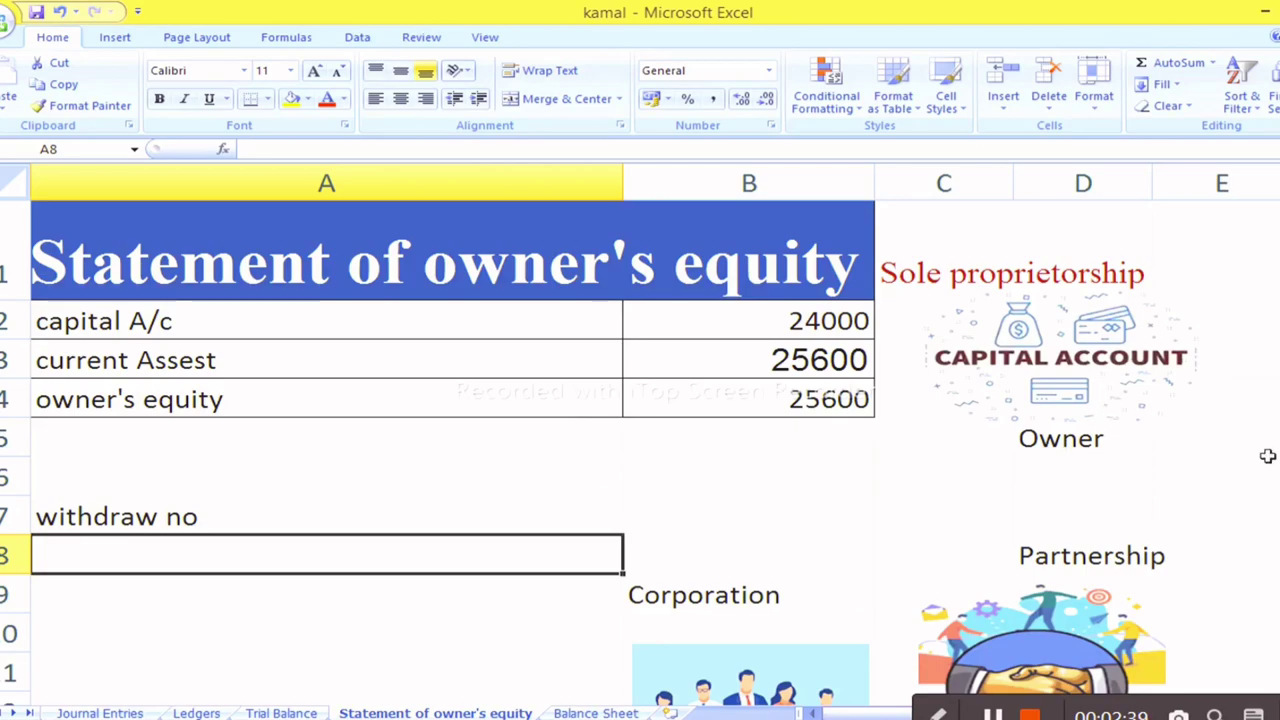
{"action": "scroll", "coordinate": [1209, 429], "scroll_direction": "down", "scroll_amount": 2}
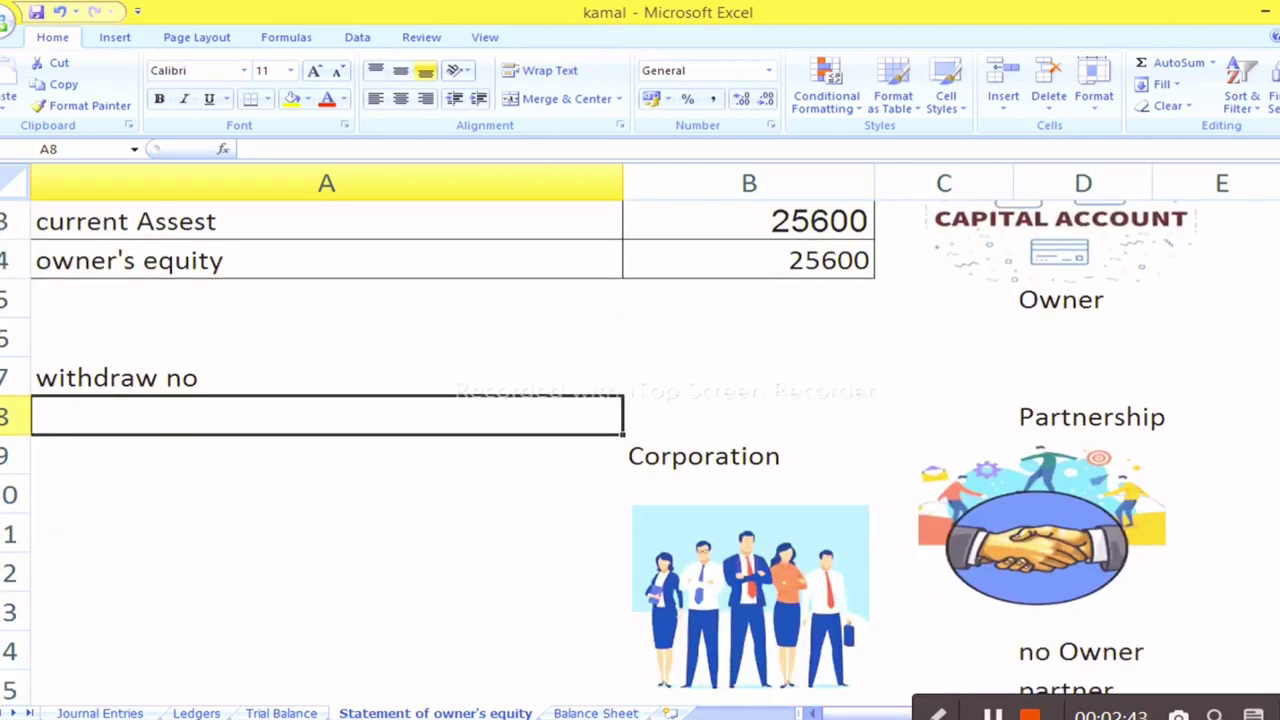
{"action": "scroll", "coordinate": [1262, 313], "scroll_direction": "down", "scroll_amount": 3}
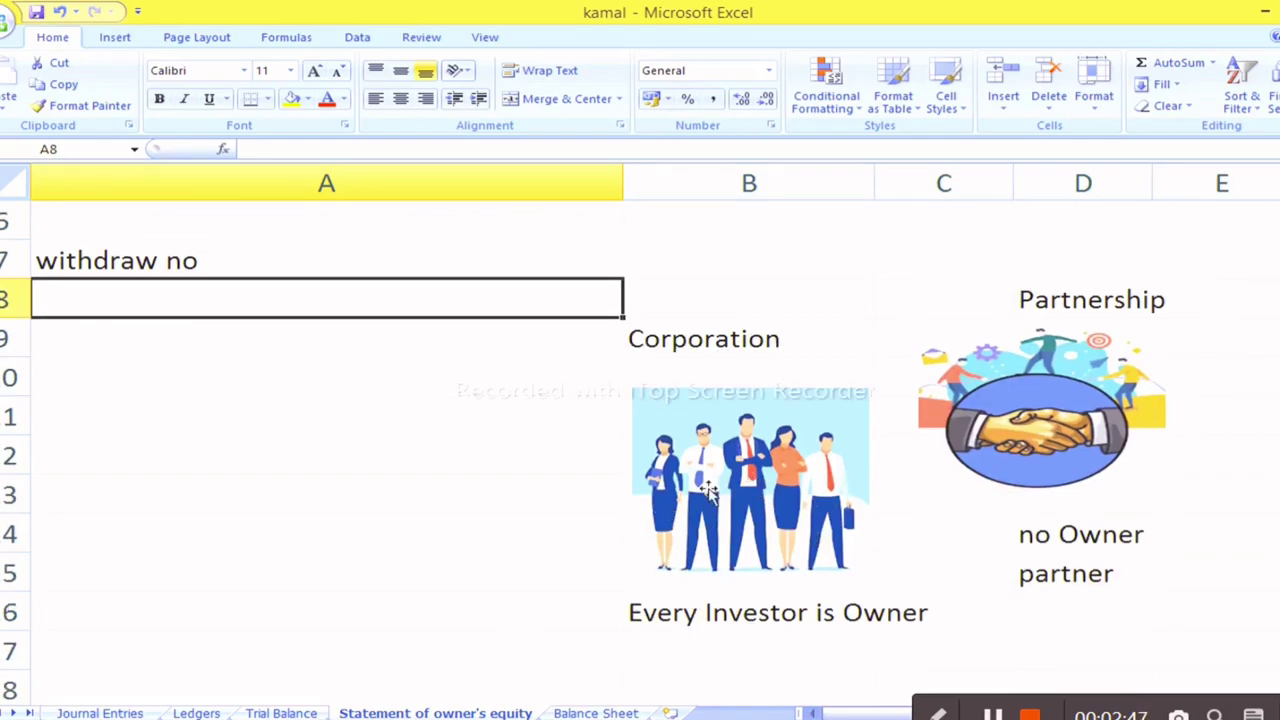
{"action": "scroll", "coordinate": [1268, 305], "scroll_direction": "up", "scroll_amount": 2}
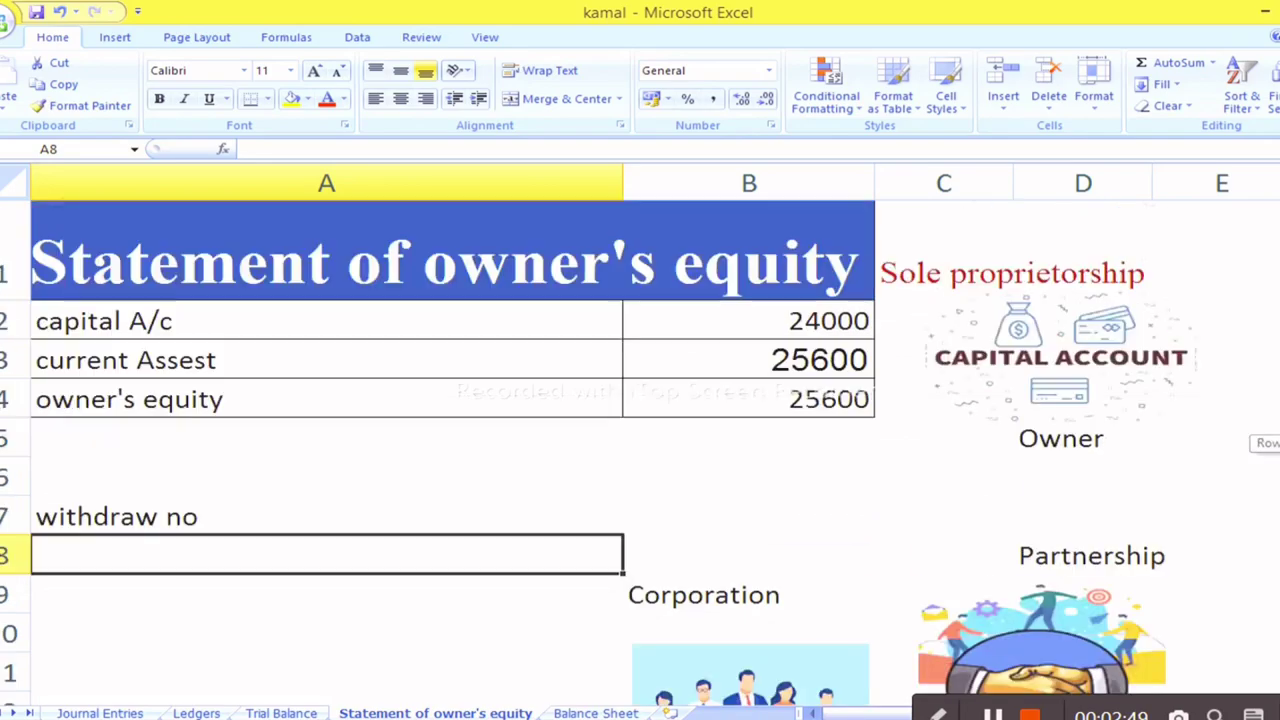